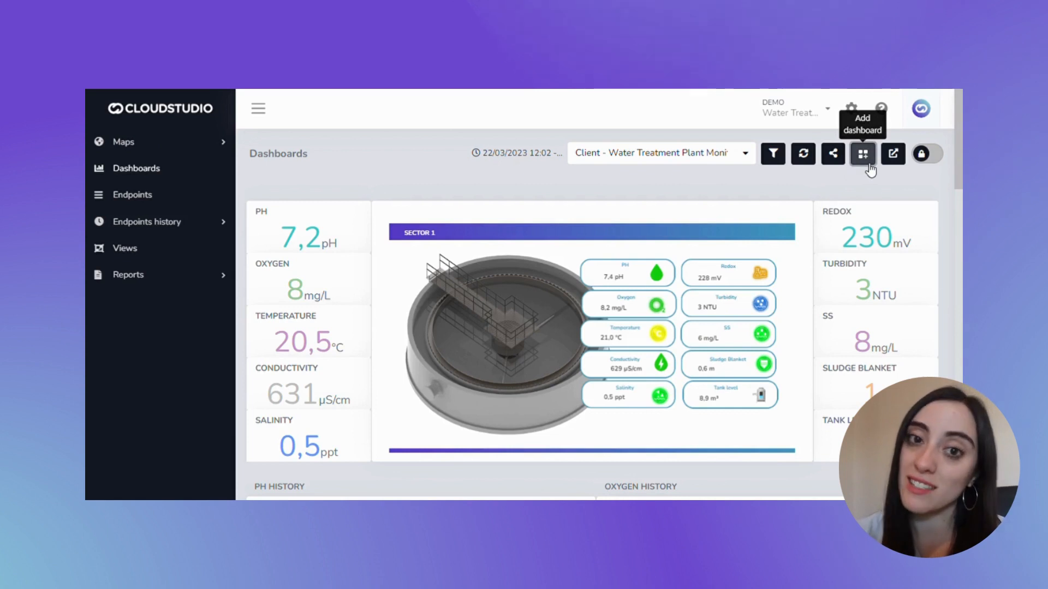
Start a new dashboard with the description EXAMPLE 1 and the comment NONE
left_click(865, 155)
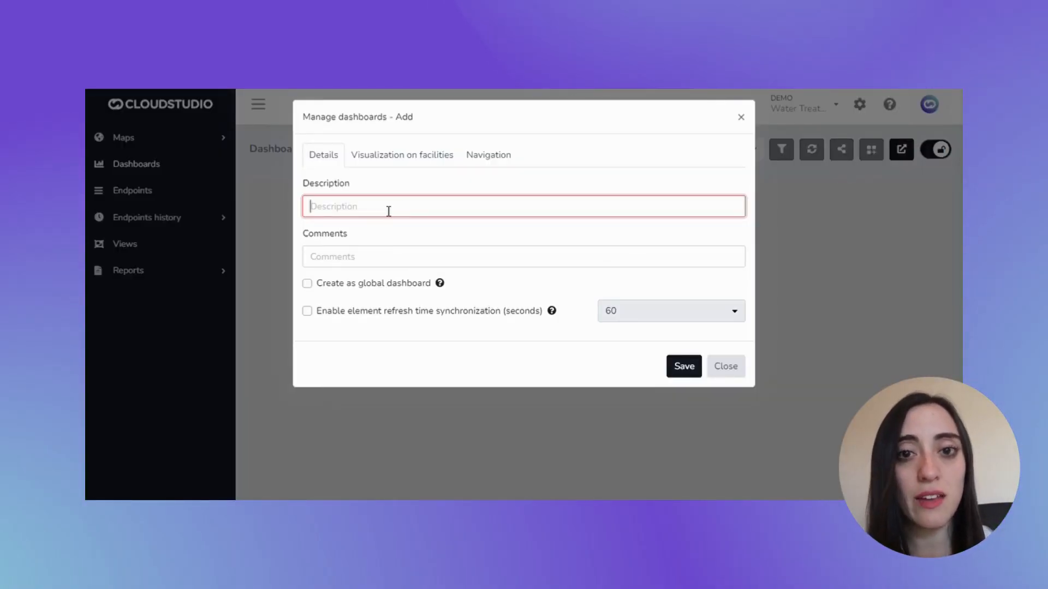
type("EXAMPLE 1")
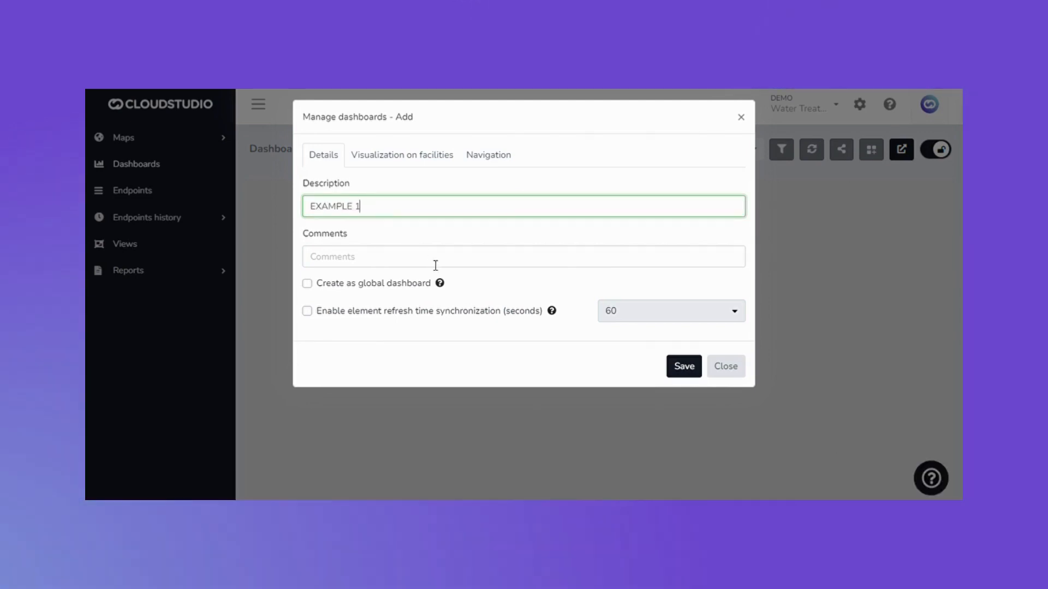
left_click(441, 268)
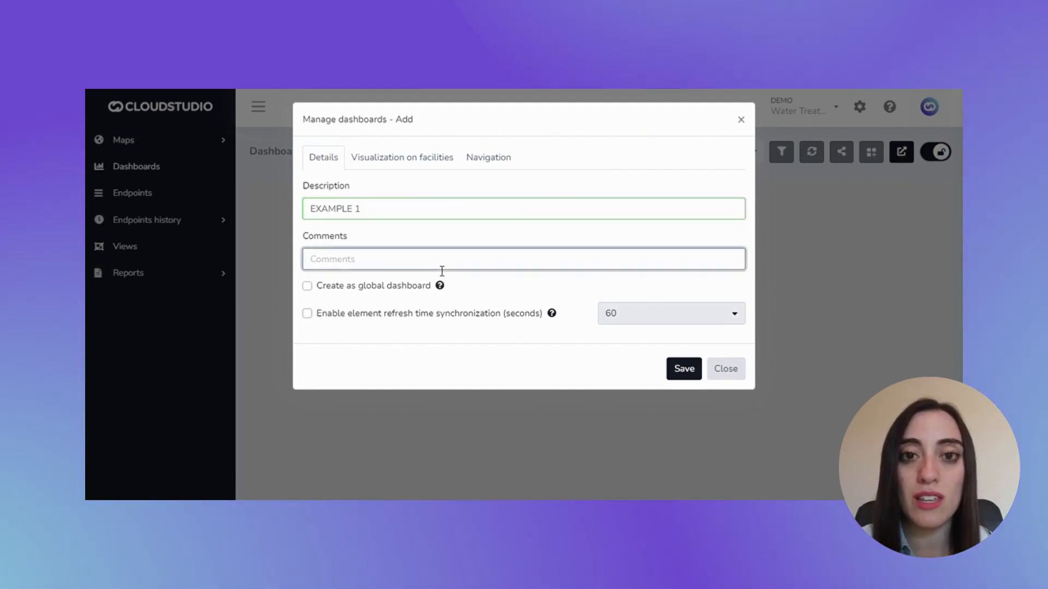
type("NONE")
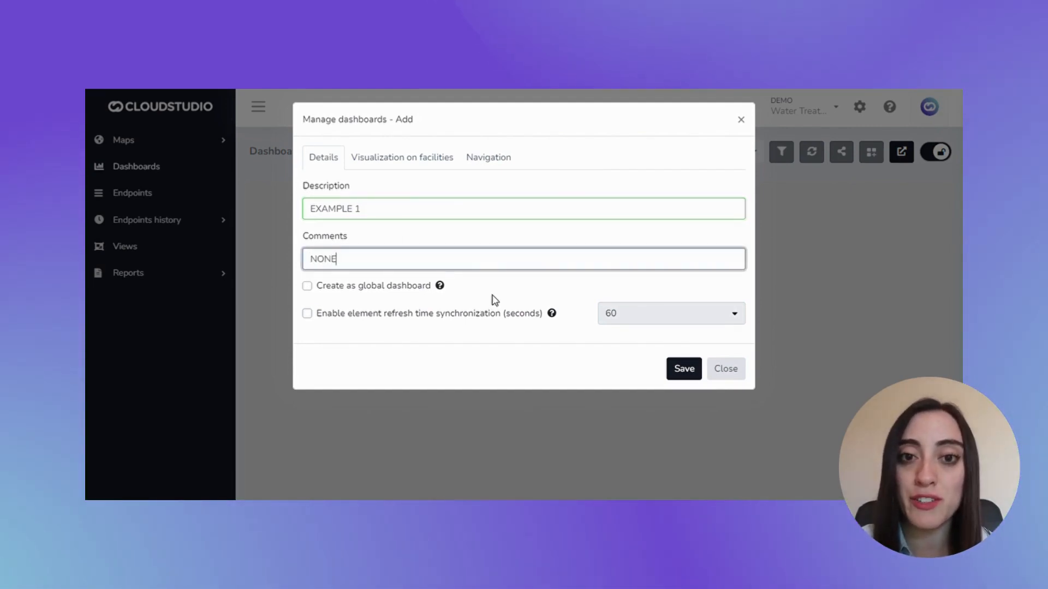
left_click(502, 296)
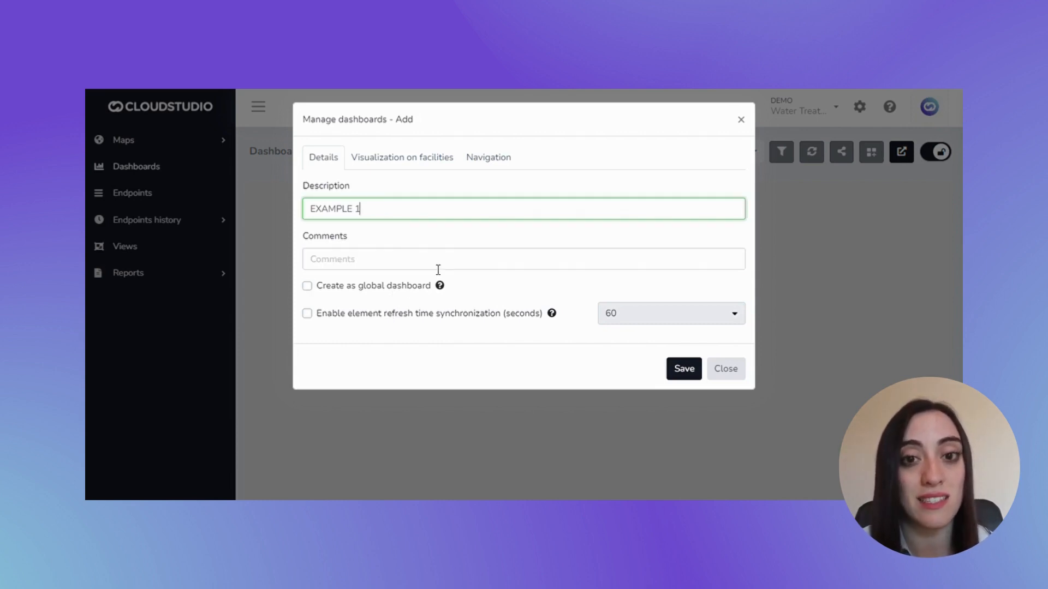
left_click(437, 268)
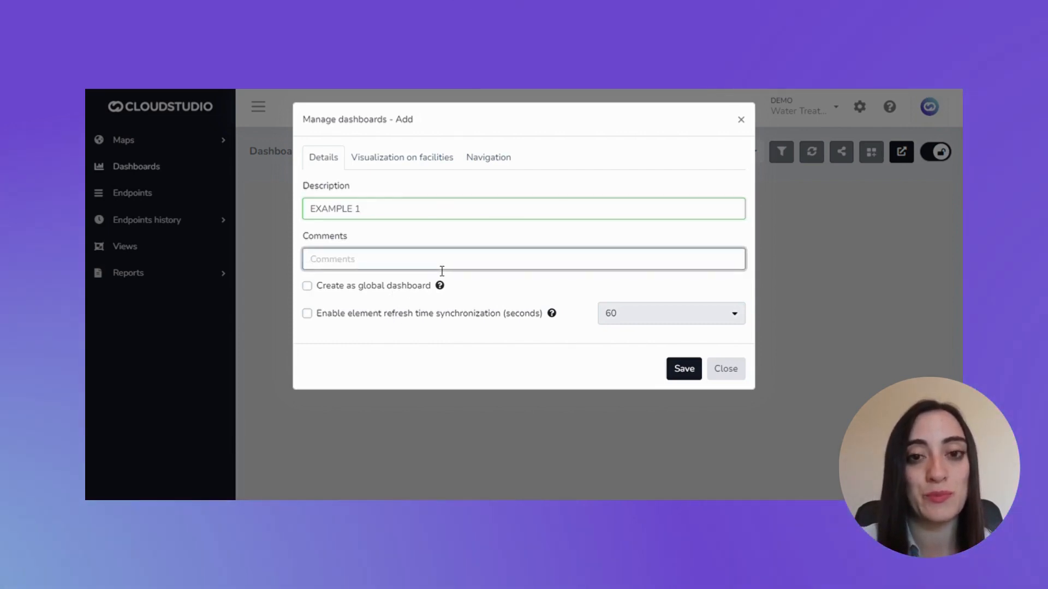
type("NONE")
Enable element refresh time synchronization in the new dashboard's details
left_click(392, 319)
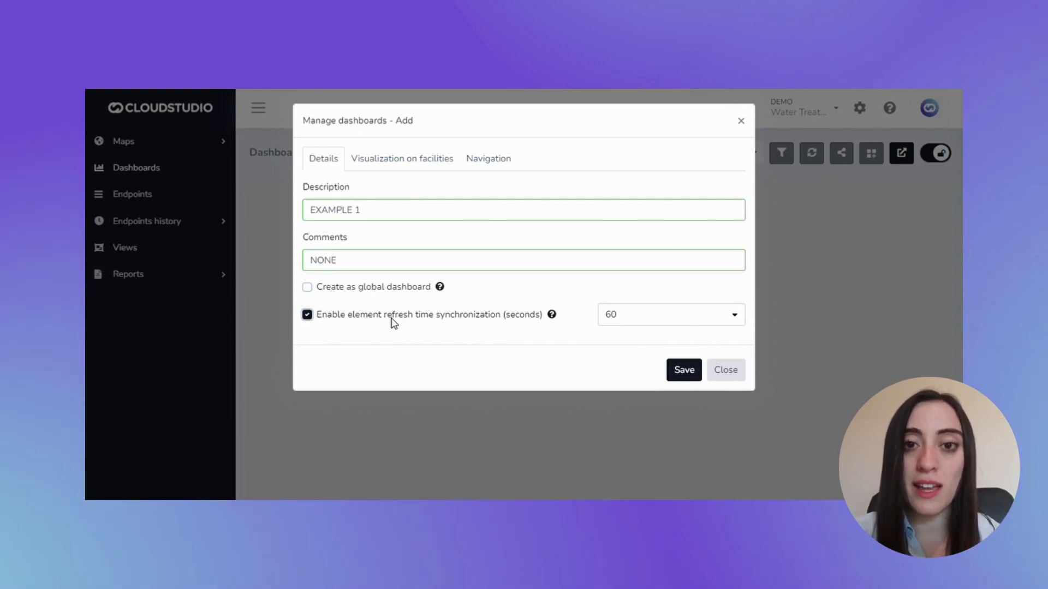
left_click(392, 319)
left_click(391, 319)
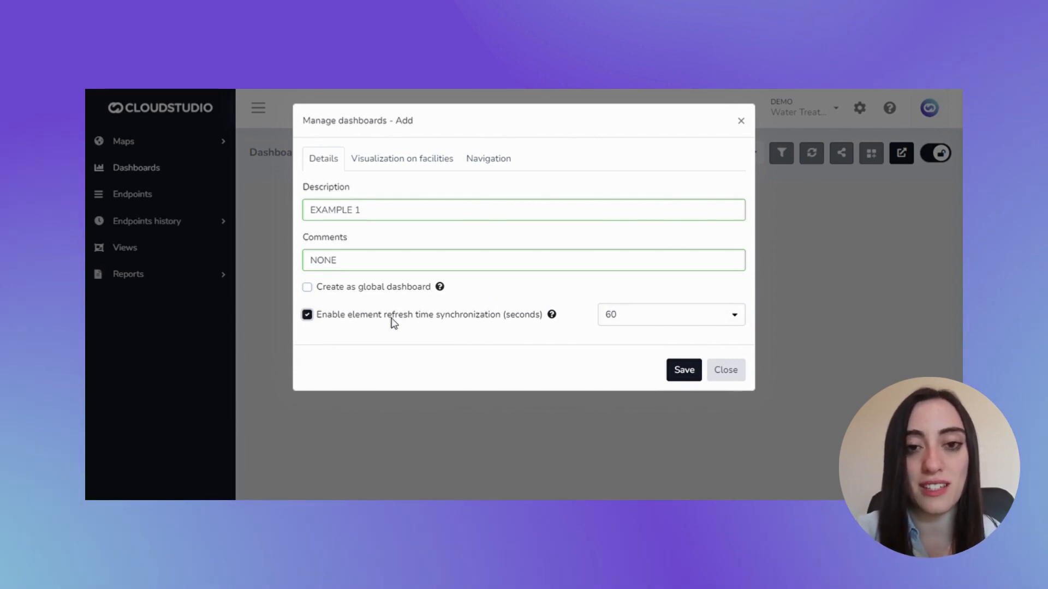
left_click(392, 319)
Set the dashboard's visualization on facilities to Water Treatment Plant
left_click(421, 164)
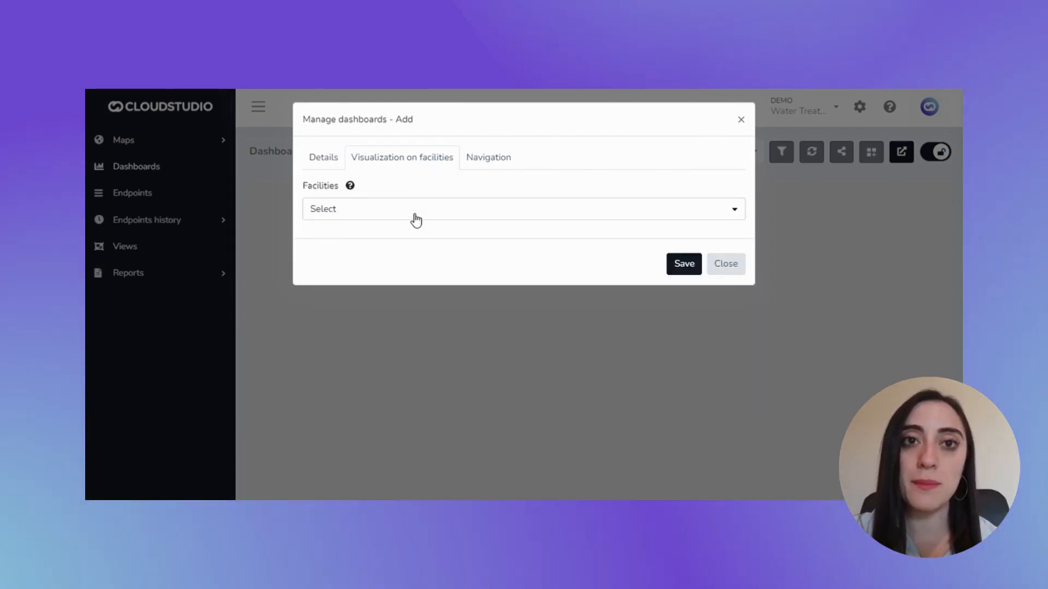
left_click(424, 218)
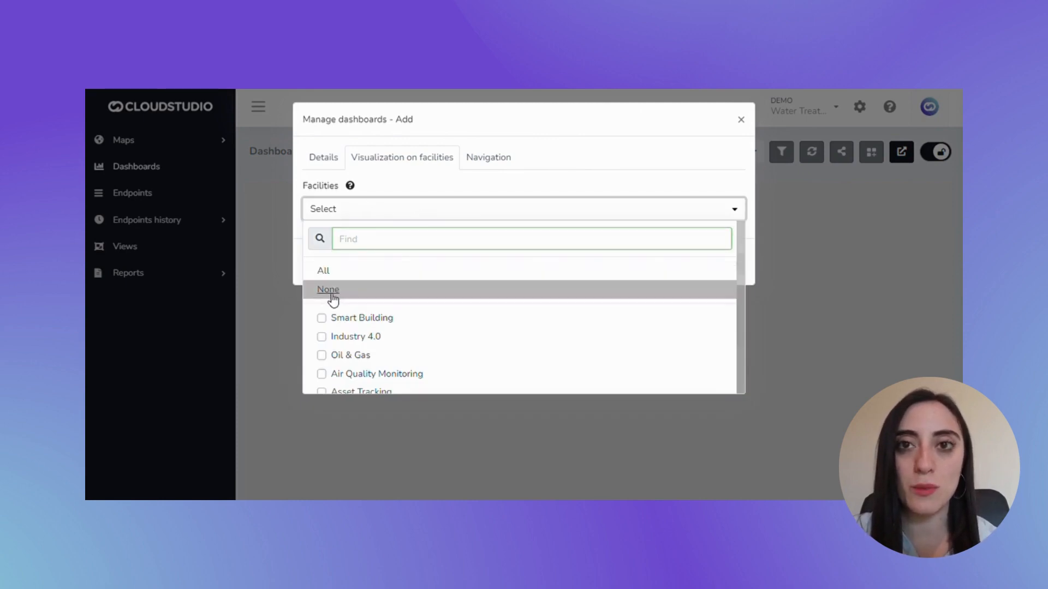
scroll(349, 356, "down", 2)
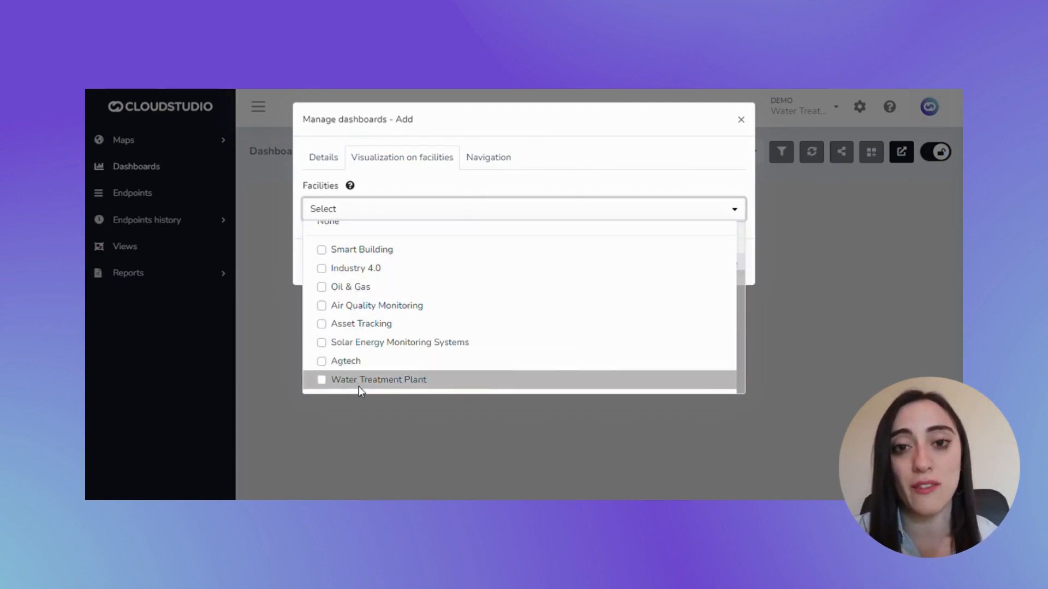
left_click(360, 382)
left_click(420, 188)
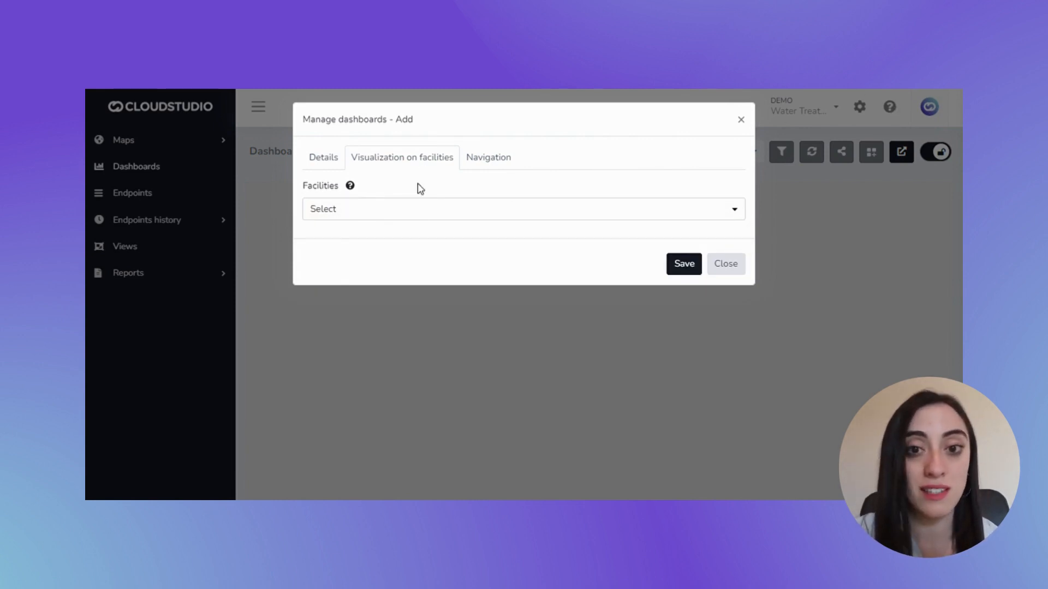
left_click(417, 210)
Look through the available navigation targets for the EXAMPLE 1 dashboard and save the dashboard
left_click(488, 157)
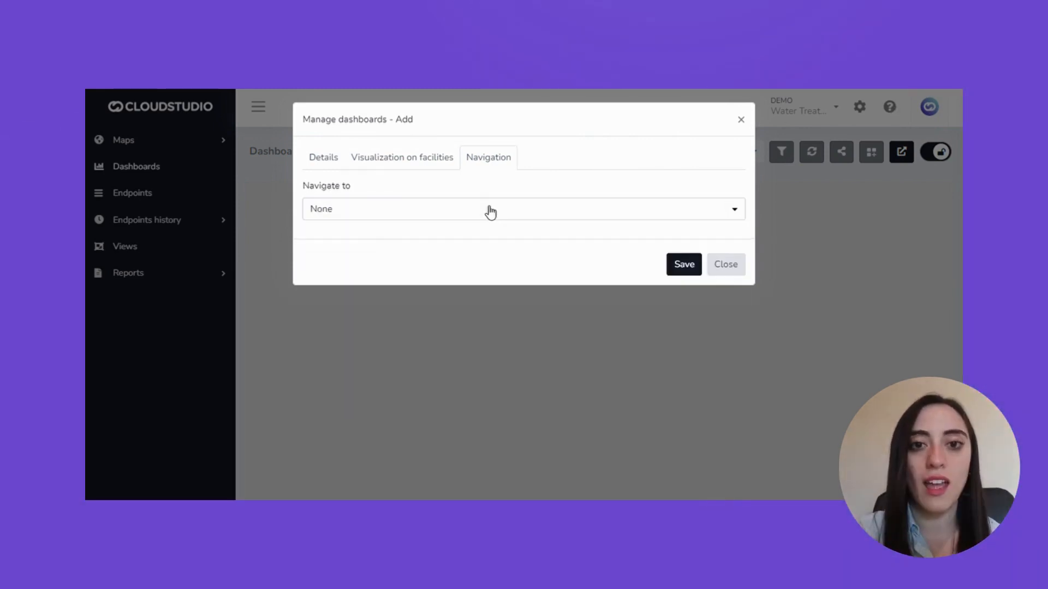
left_click(490, 210)
scroll(493, 301, "down", 2)
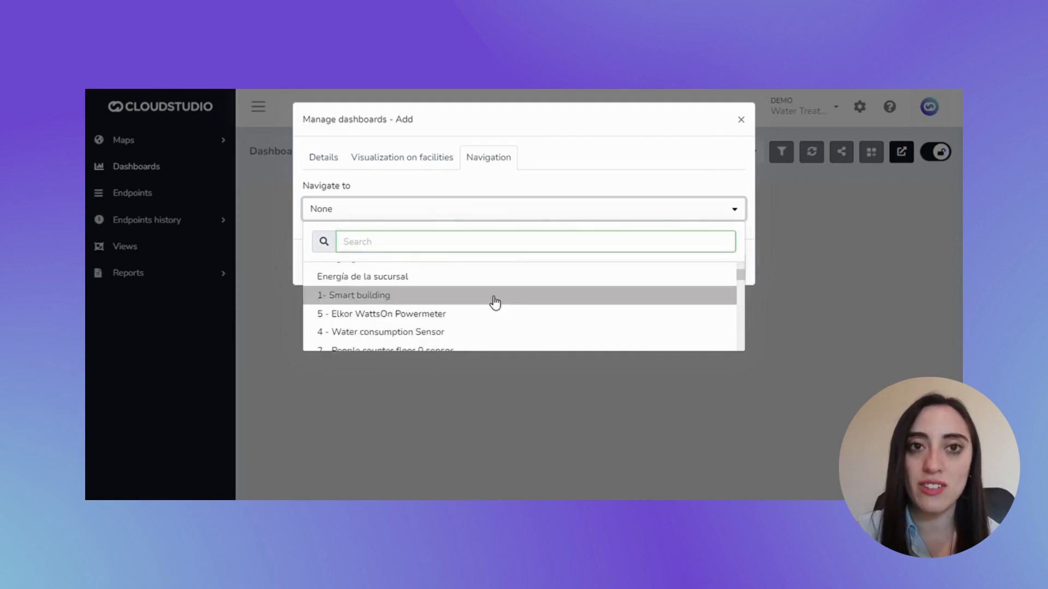
scroll(496, 303, "down", 10)
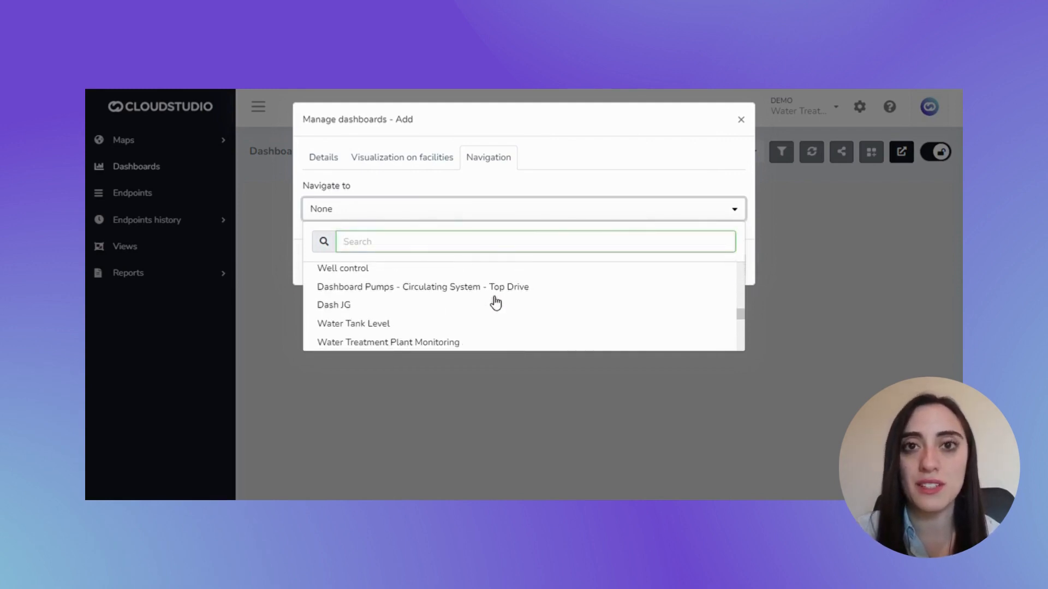
scroll(495, 303, "up", 10)
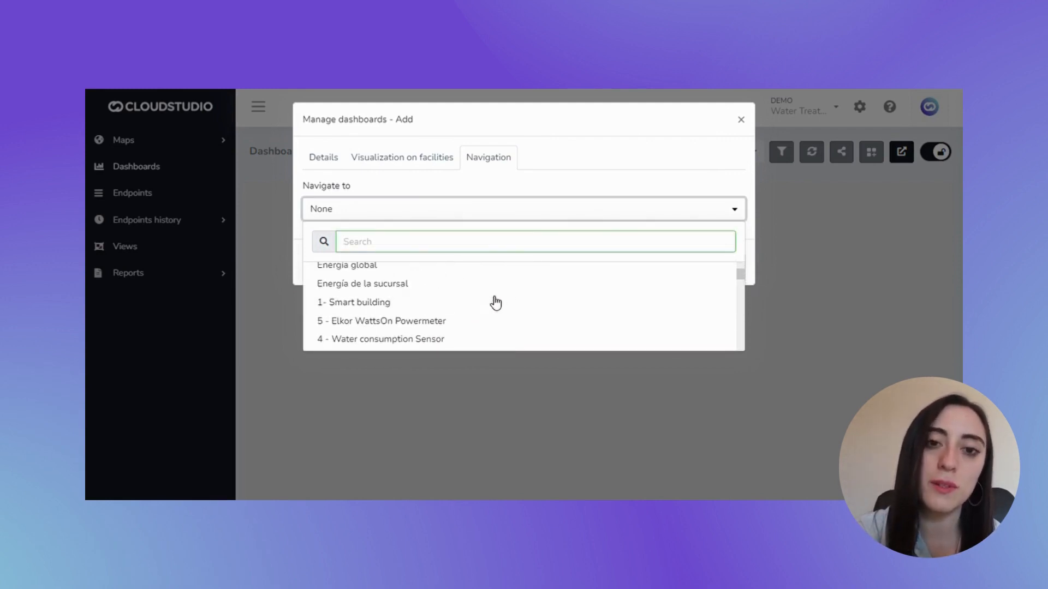
scroll(495, 303, "up", 3)
left_click(493, 274)
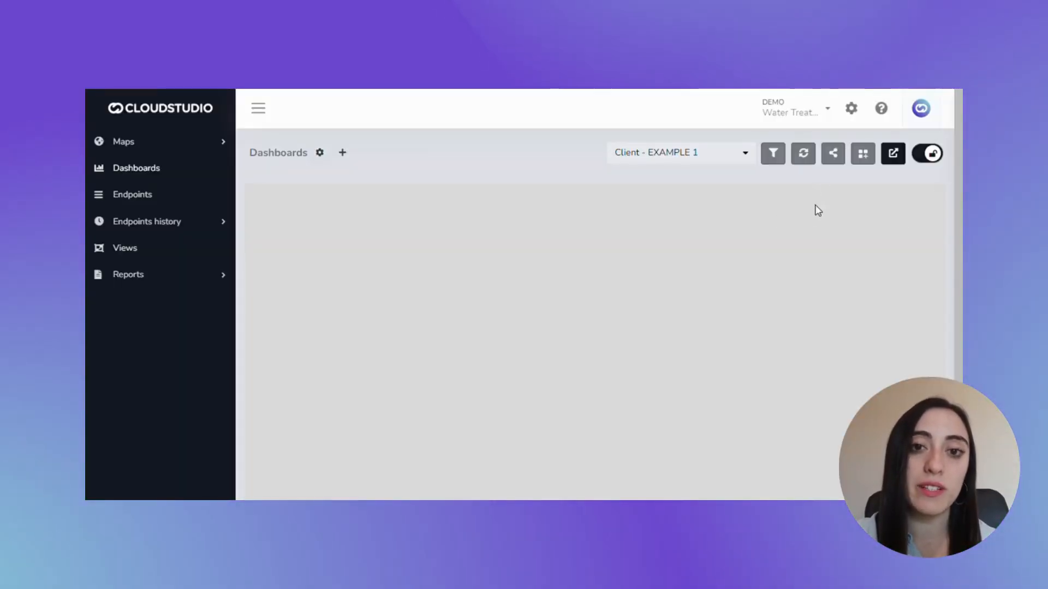
Browse the widget types and add an Endpoints history widget to the EXAMPLE 1 dashboard
left_click(345, 155)
left_click(338, 180)
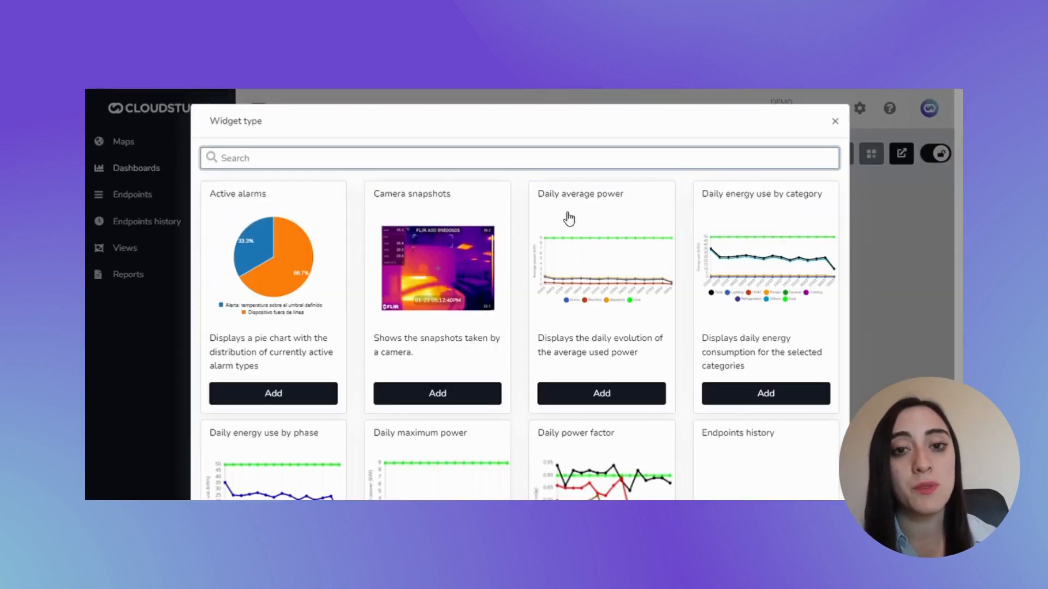
scroll(708, 197, "down", 3)
scroll(709, 198, "down", 5)
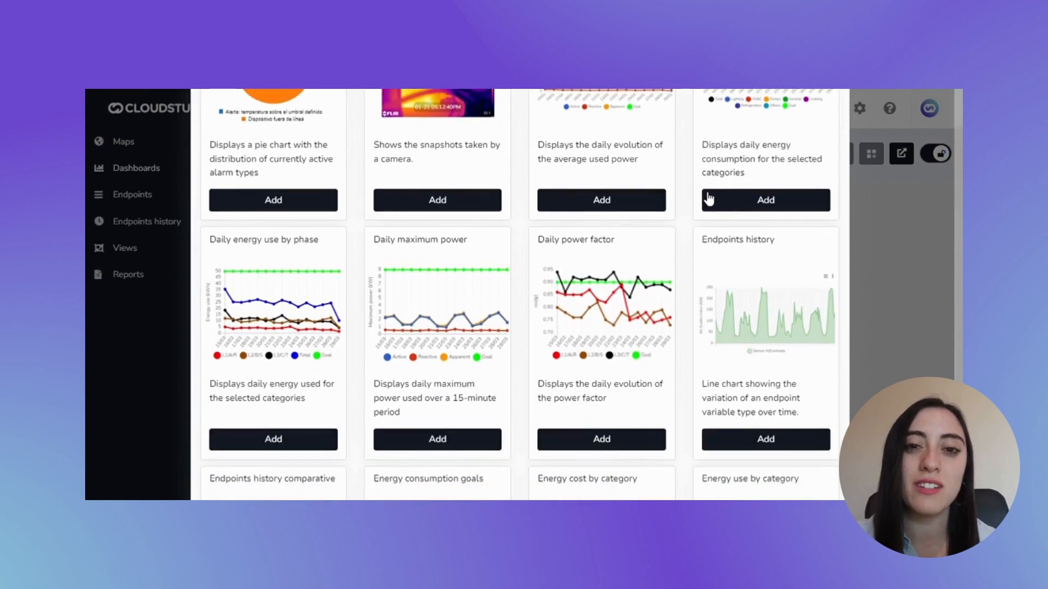
scroll(708, 197, "down", 3)
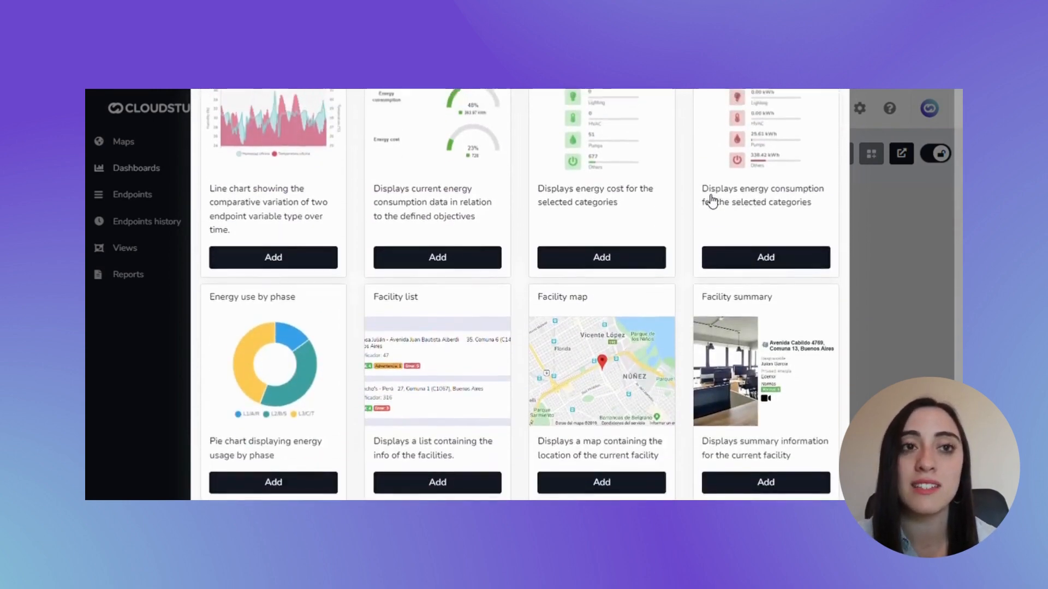
scroll(708, 201, "up", 3)
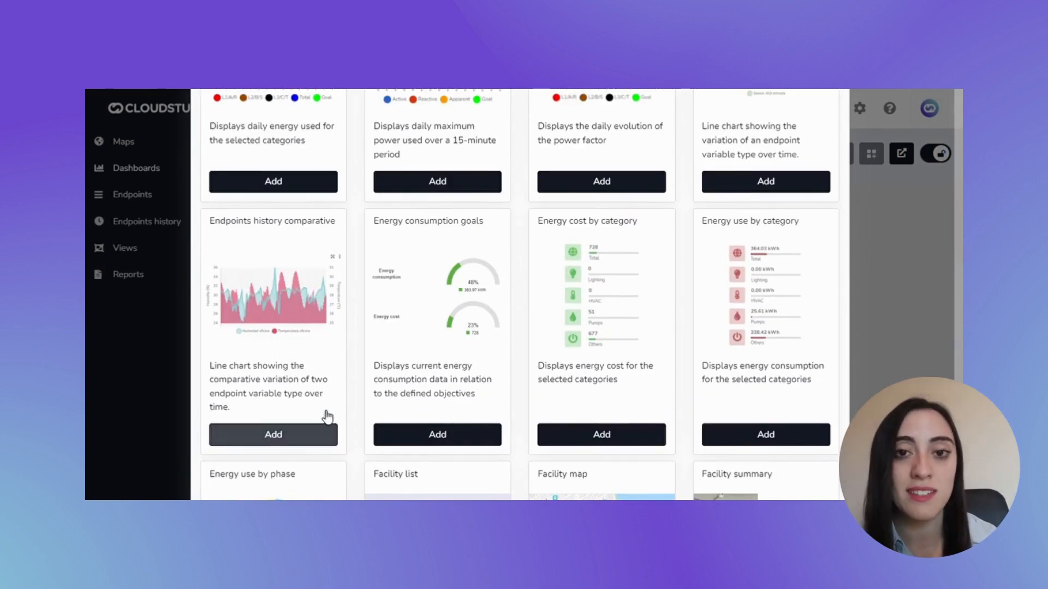
scroll(723, 295, "up", 5)
scroll(723, 296, "down", 2)
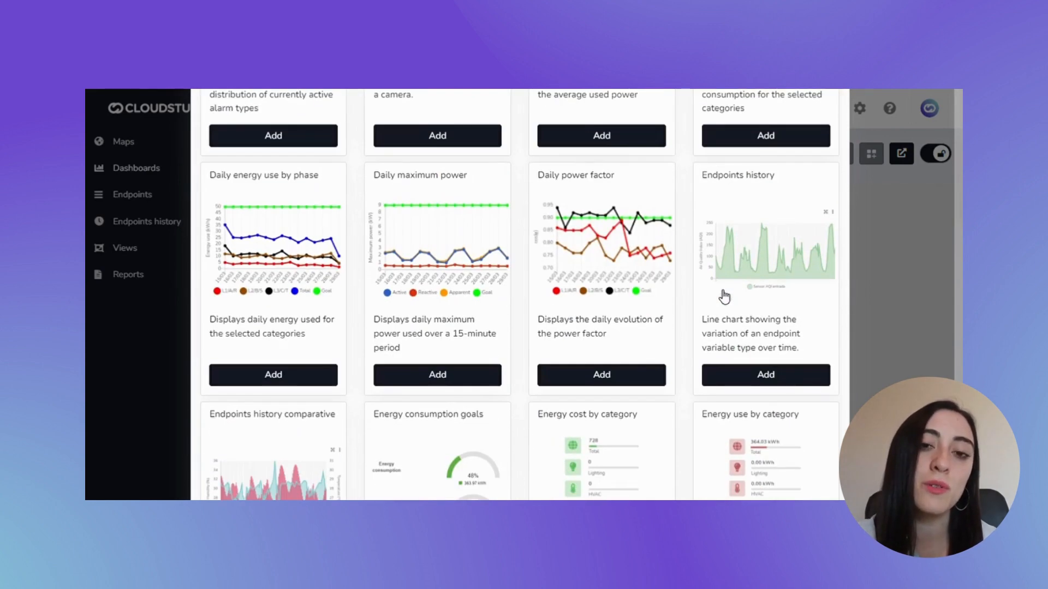
left_click(754, 376)
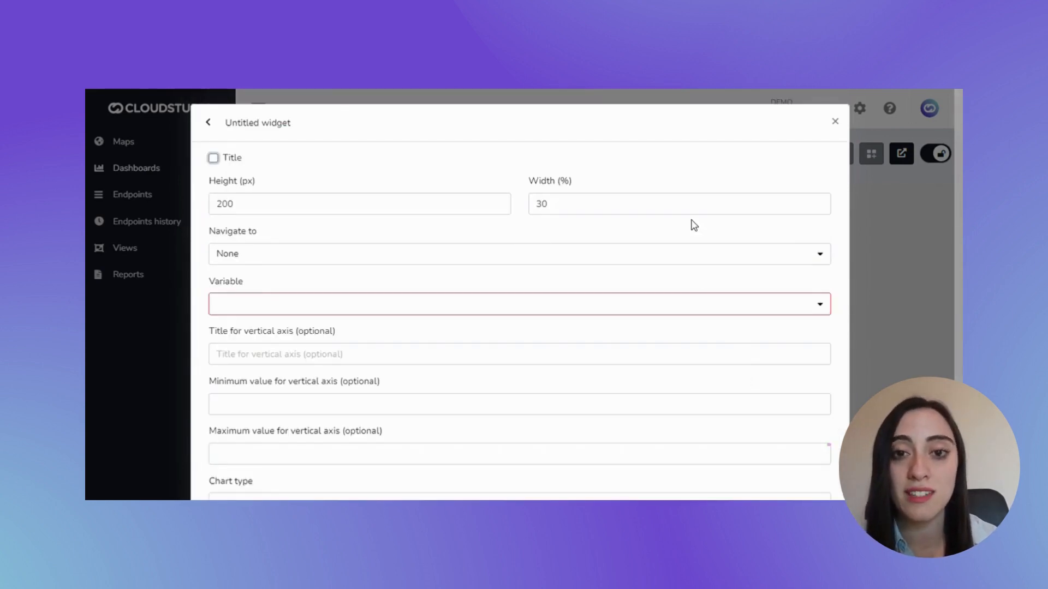
Turn on the widget's title as Endpoints history and review its height, width and navigation settings
scroll(695, 228, "down", 4)
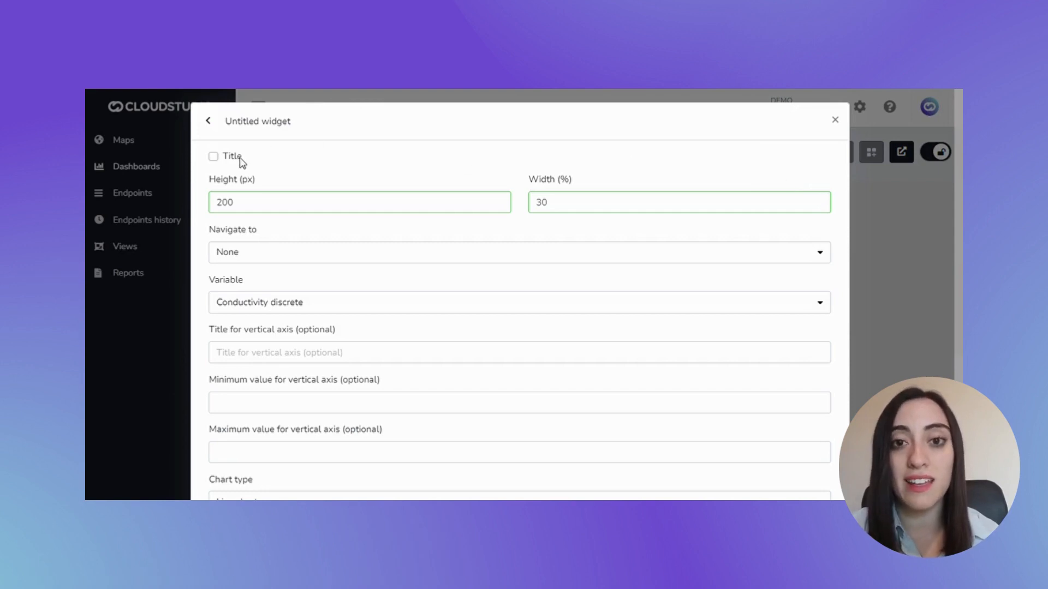
left_click(213, 156)
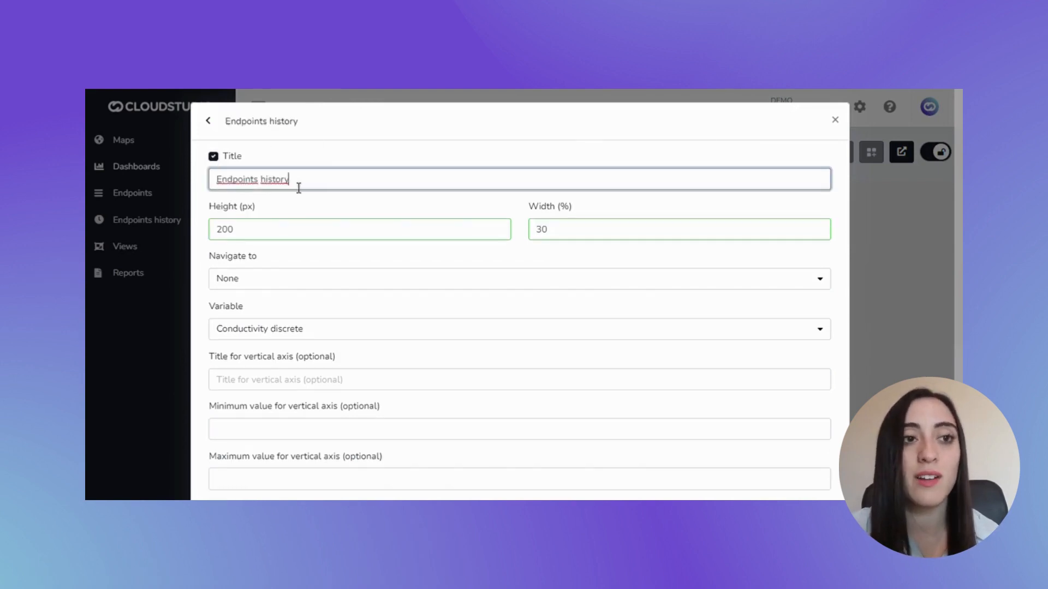
left_click(253, 227)
left_click(575, 238)
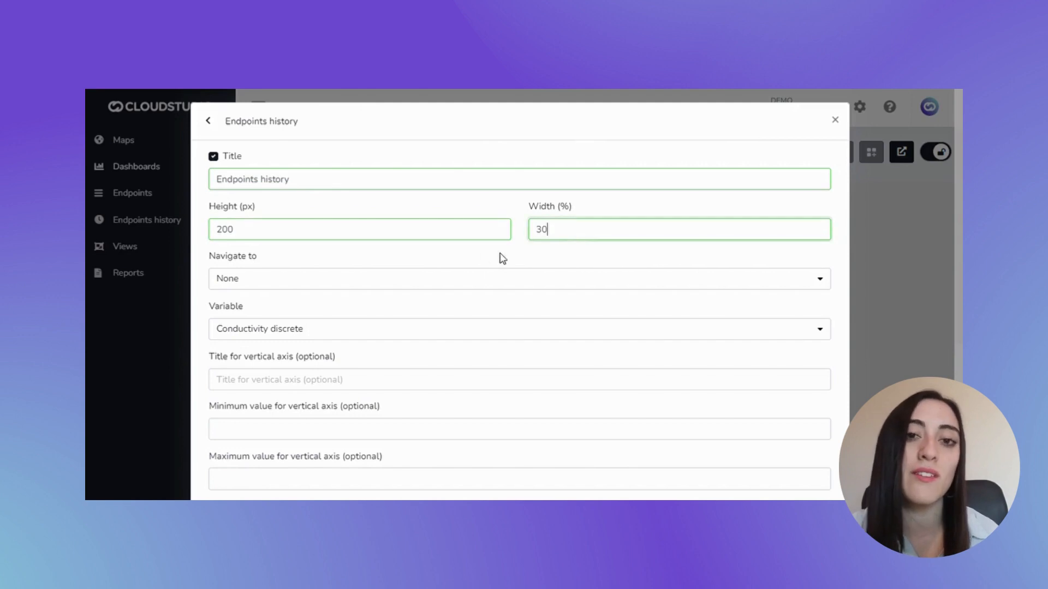
left_click(345, 285)
left_click(339, 283)
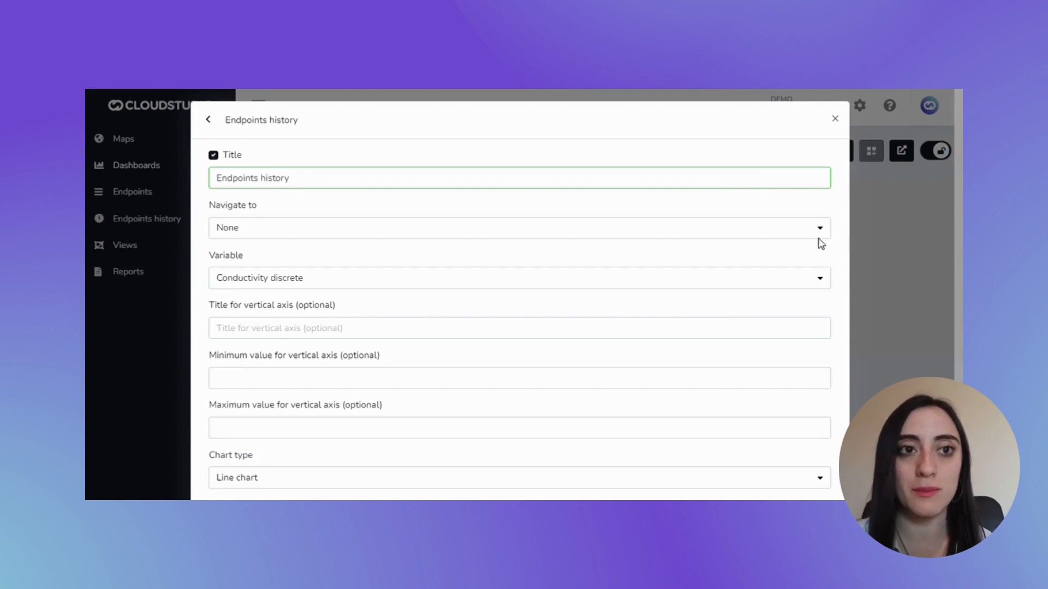
Set the widget's variable to Volume by searching the variable list for "volum"
left_click(269, 284)
type("volum")
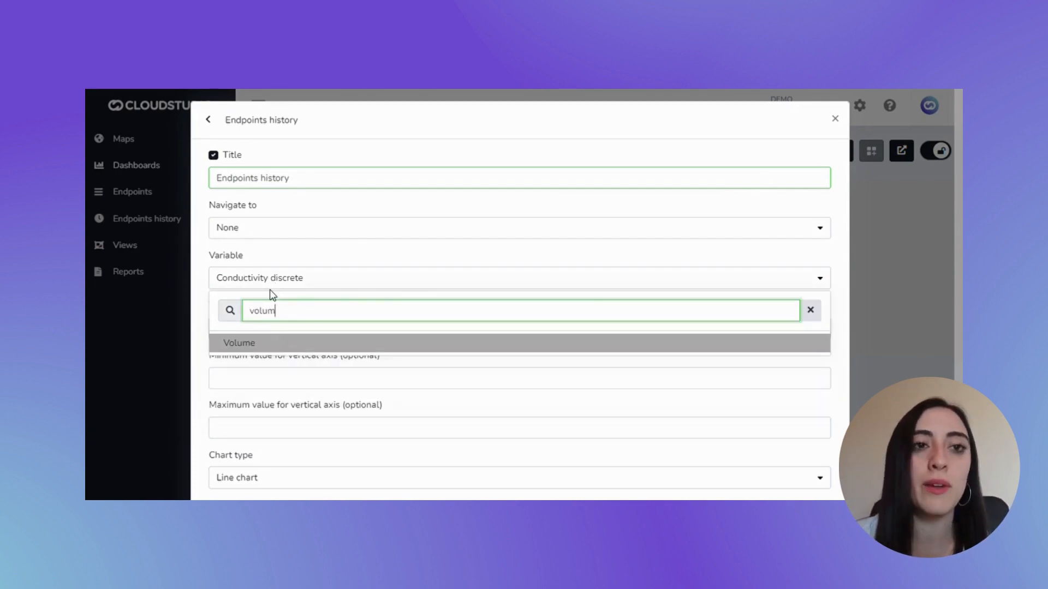
left_click(281, 347)
Set the chart type to Area chart and Endpoint 1 to Water Treatment Plant - Tank Level - Volume sensor
scroll(332, 326, "down", 3)
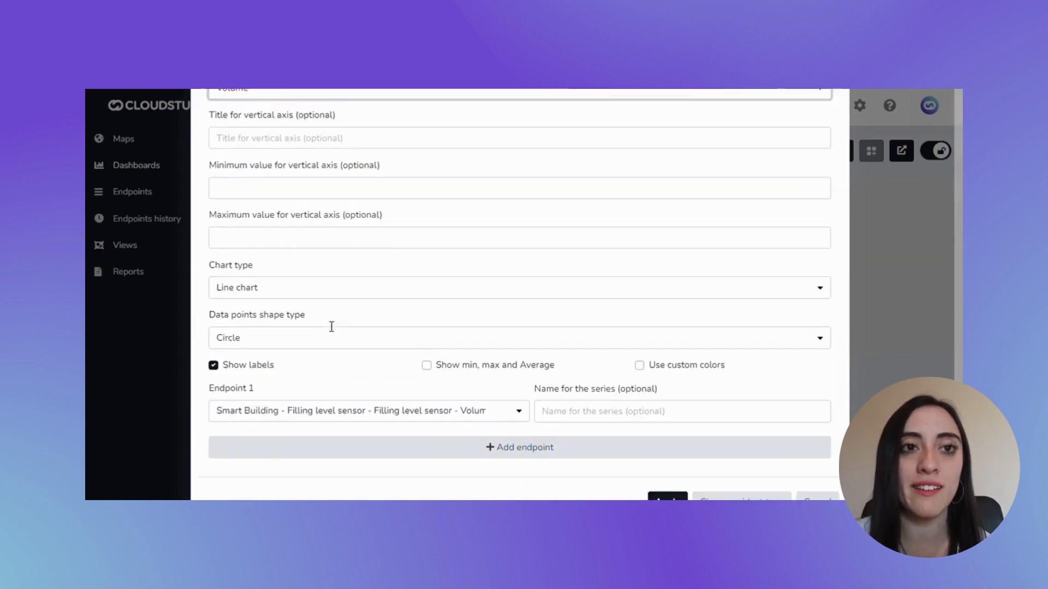
left_click(333, 266)
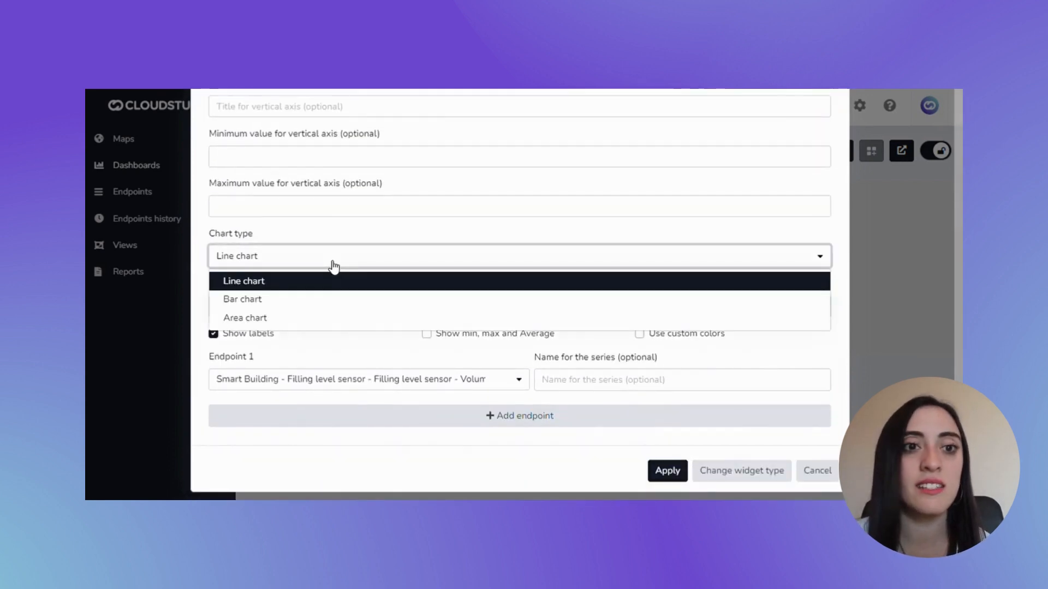
left_click(321, 319)
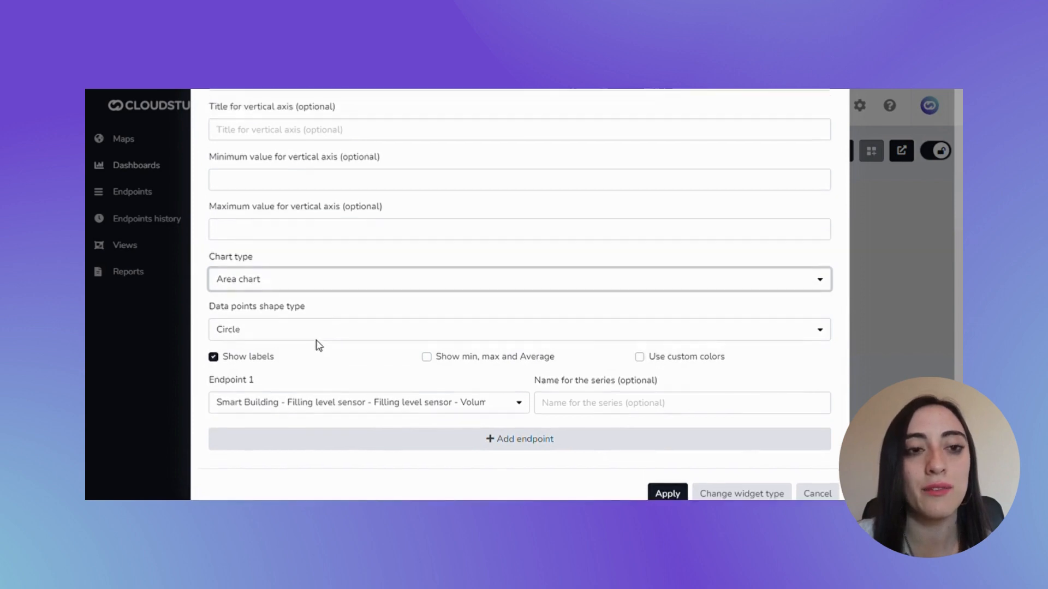
left_click(323, 382)
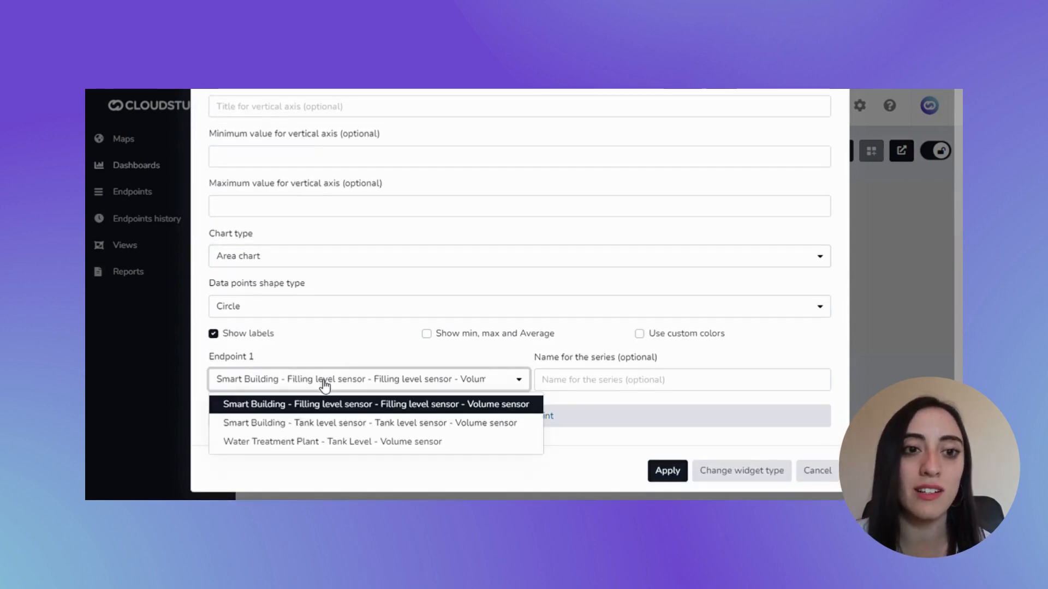
left_click(317, 442)
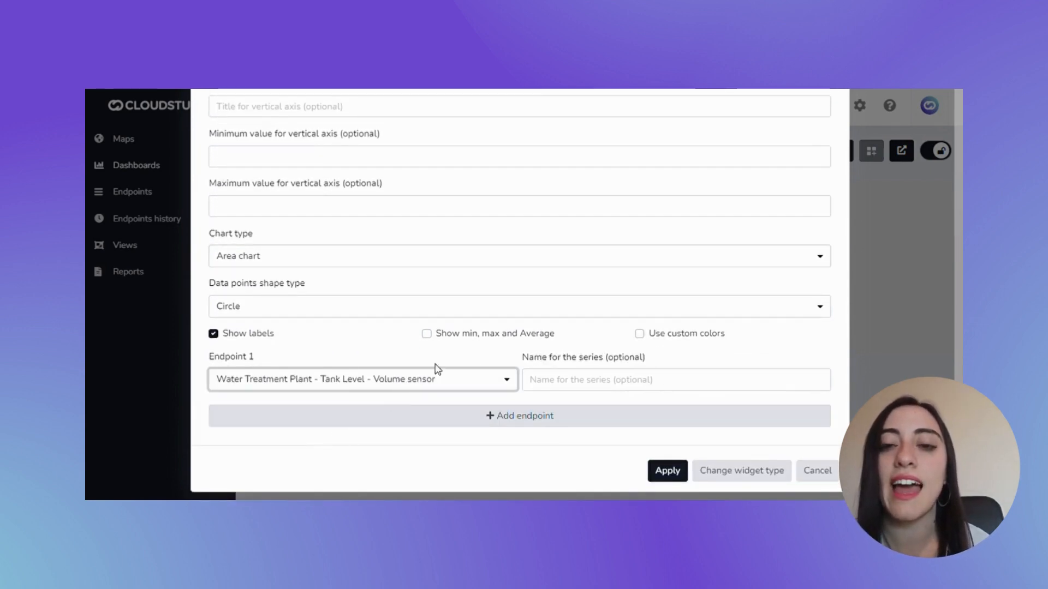
Enable custom colors for the chart and set Color 1 to the preset blue #6699ff
left_click(643, 334)
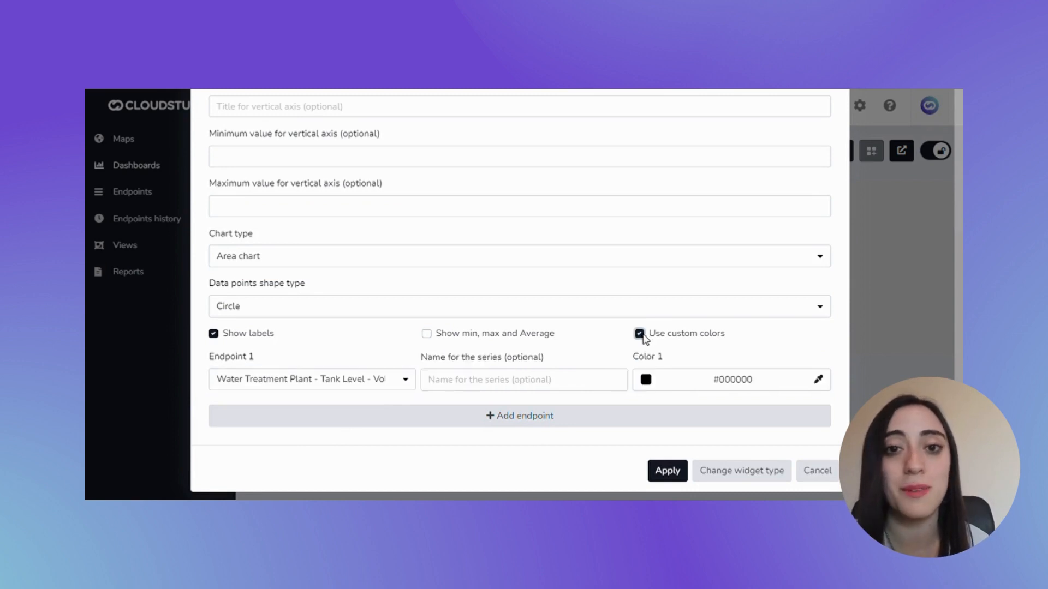
left_click(646, 380)
scroll(697, 341, "down", 2)
scroll(699, 343, "up", 1)
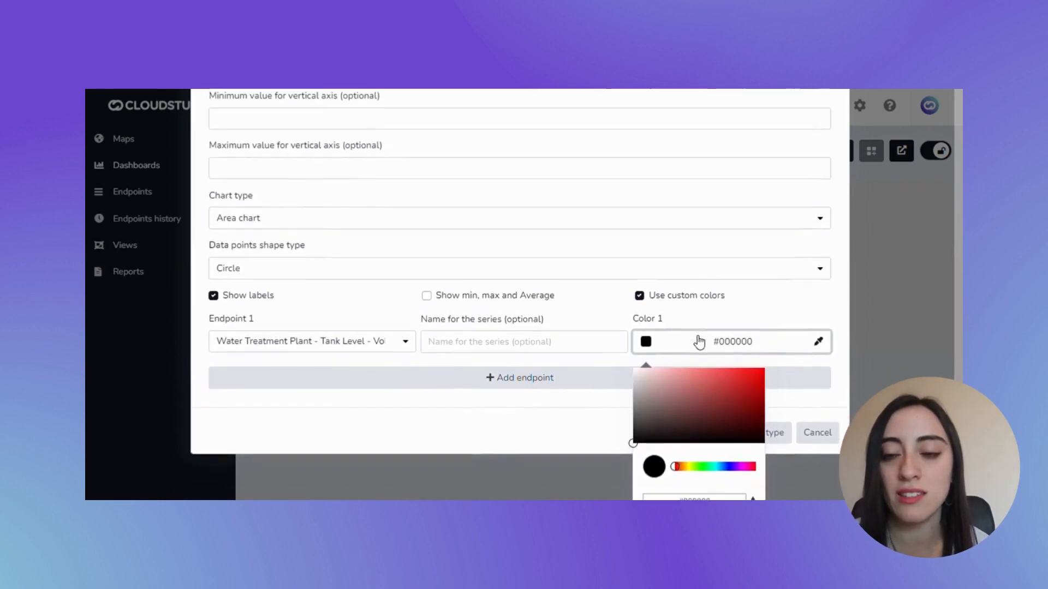
scroll(700, 342, "down", 2)
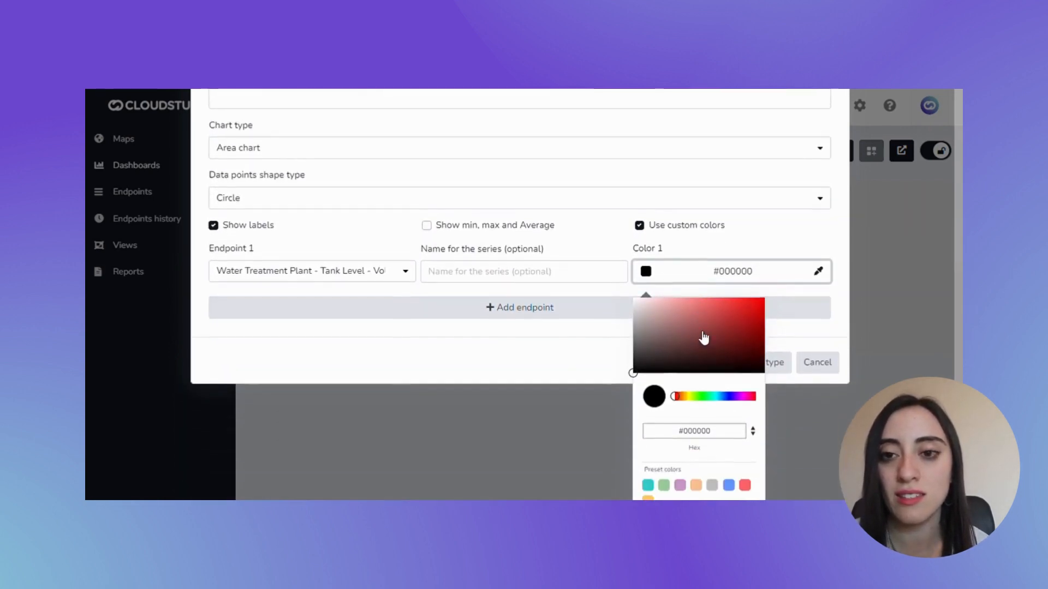
left_click(729, 483)
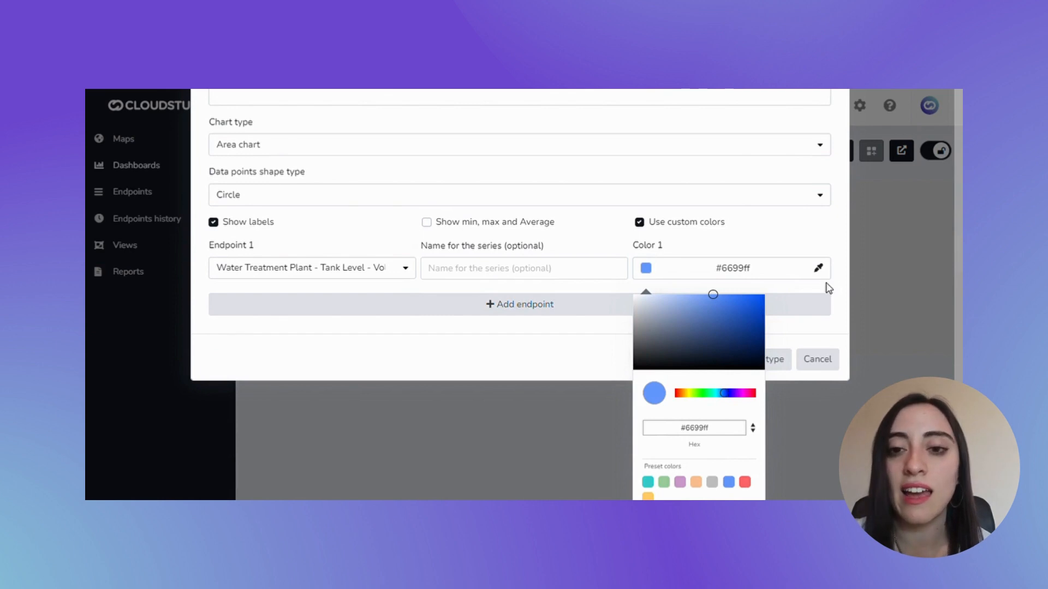
left_click(828, 288)
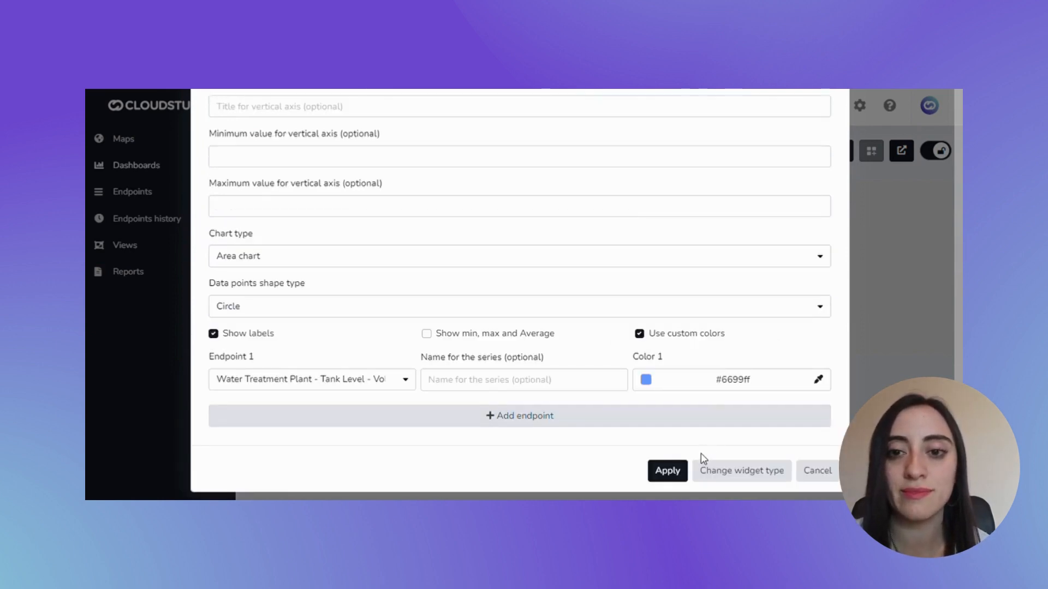
Apply the Endpoints history widget settings and enlarge the widget to about half the dashboard's width
left_click(670, 471)
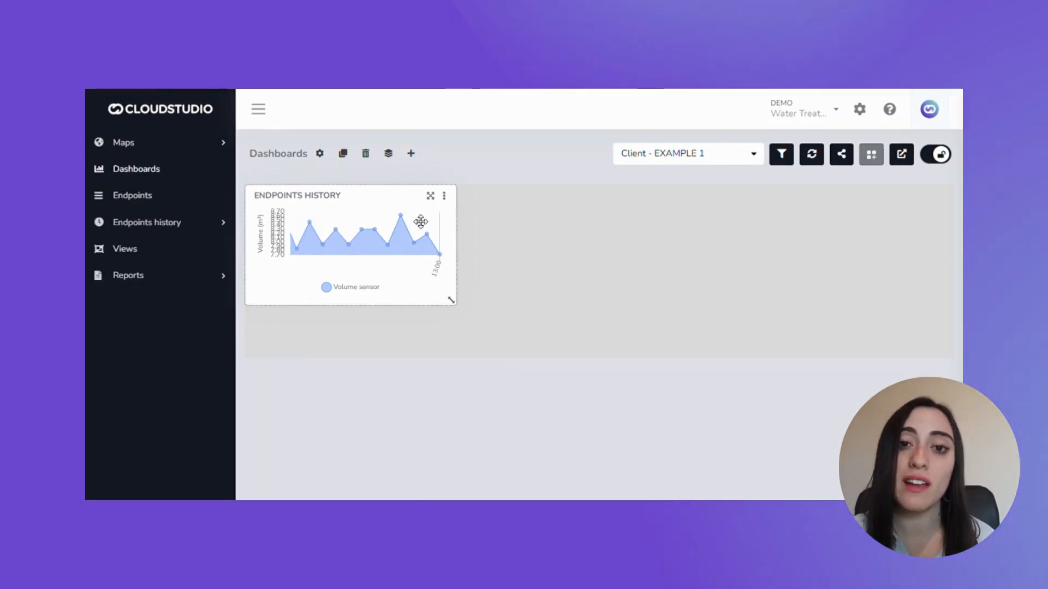
left_click_drag(458, 304, 580, 355)
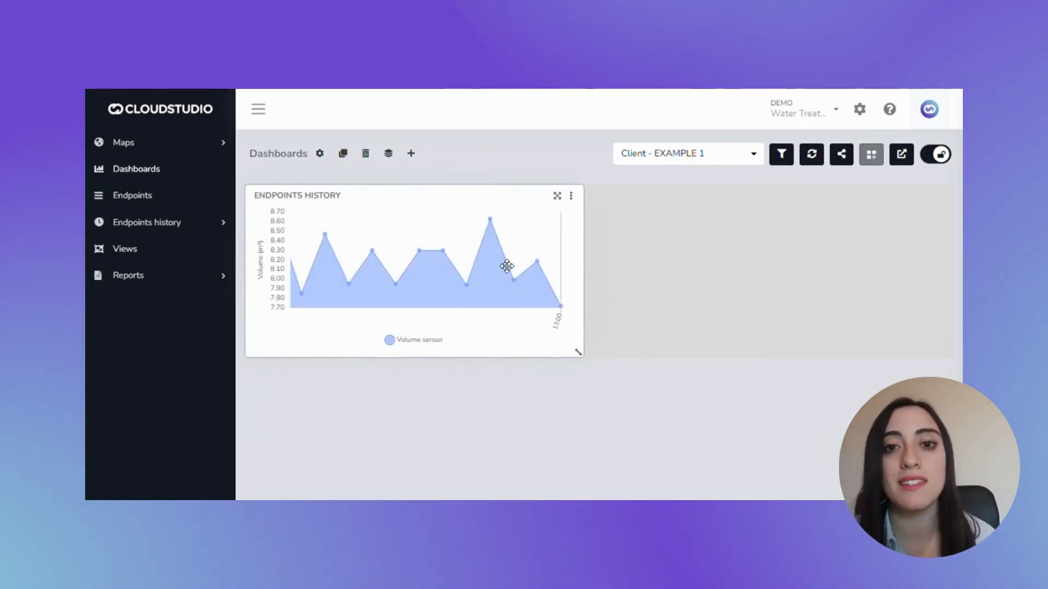
mouse_move(421, 205)
left_mouse_down()
mouse_move(576, 232)
mouse_move(585, 218)
mouse_move(435, 213)
left_mouse_up()
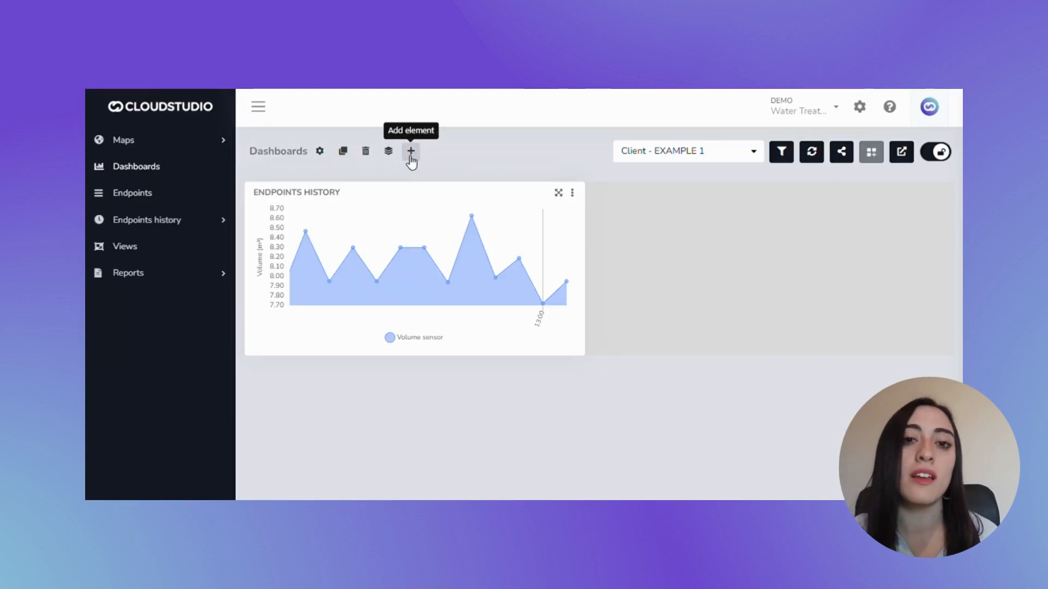
Add a group titled EXAMPLE GROUP and place it beside the Endpoints history widget
left_click(410, 156)
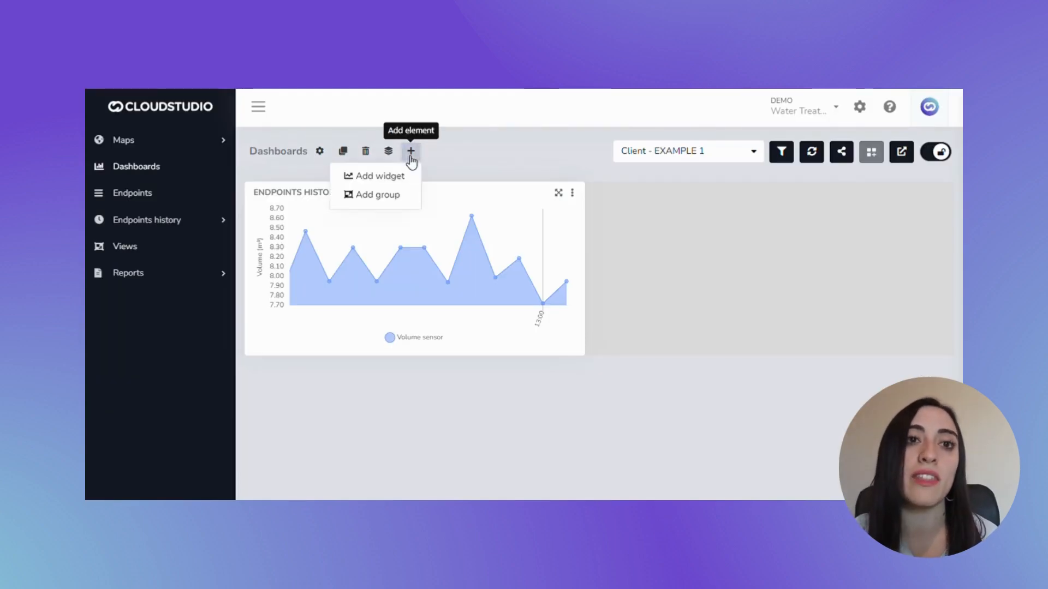
left_click(405, 196)
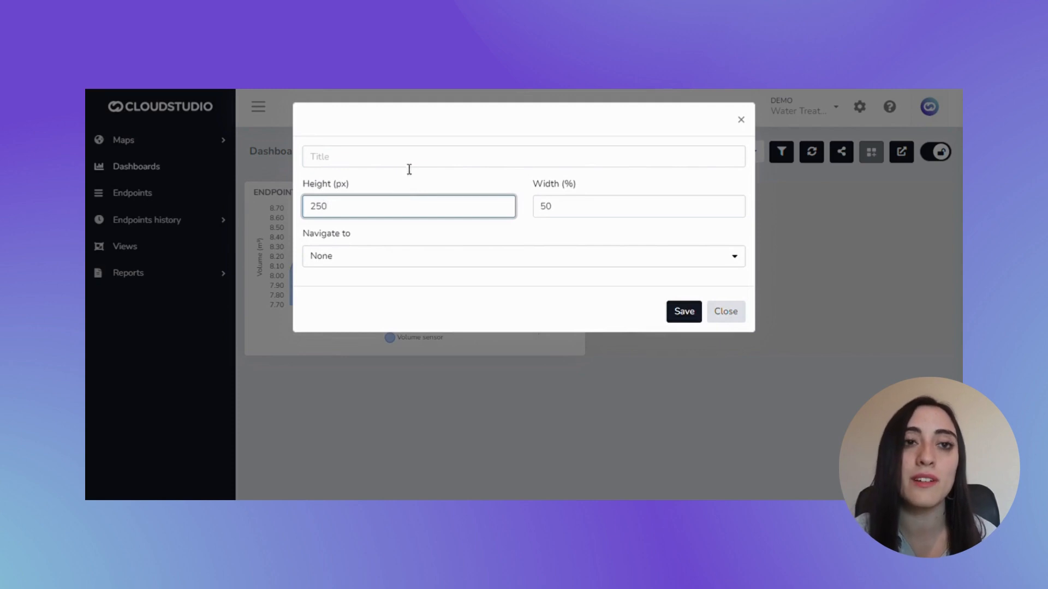
left_click(410, 167)
type("EXA")
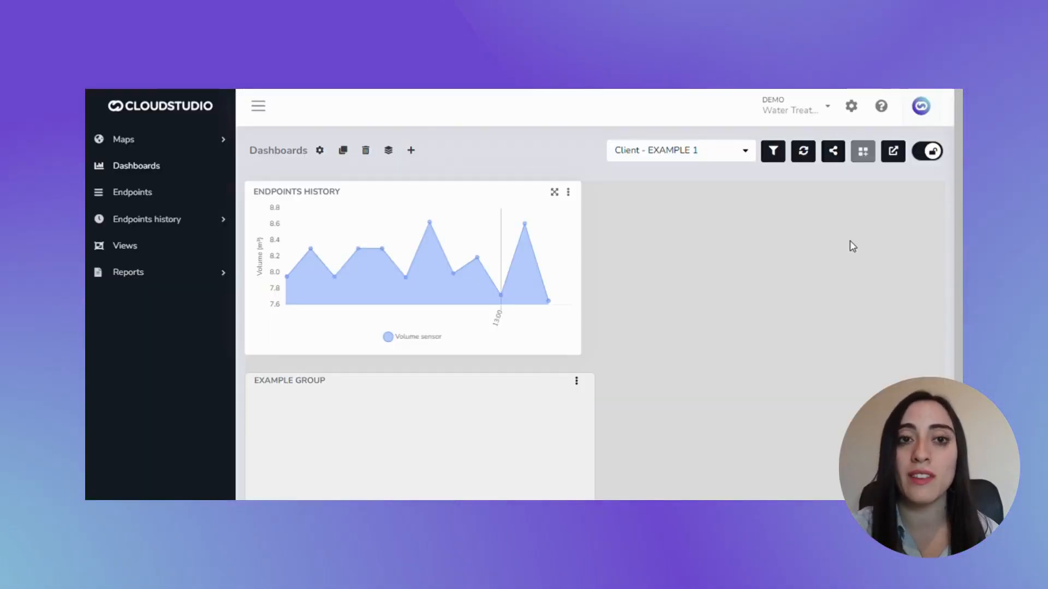
left_click_drag(386, 421, 750, 201)
Add a Metric widget inside EXAMPLE GROUP
left_click(934, 191)
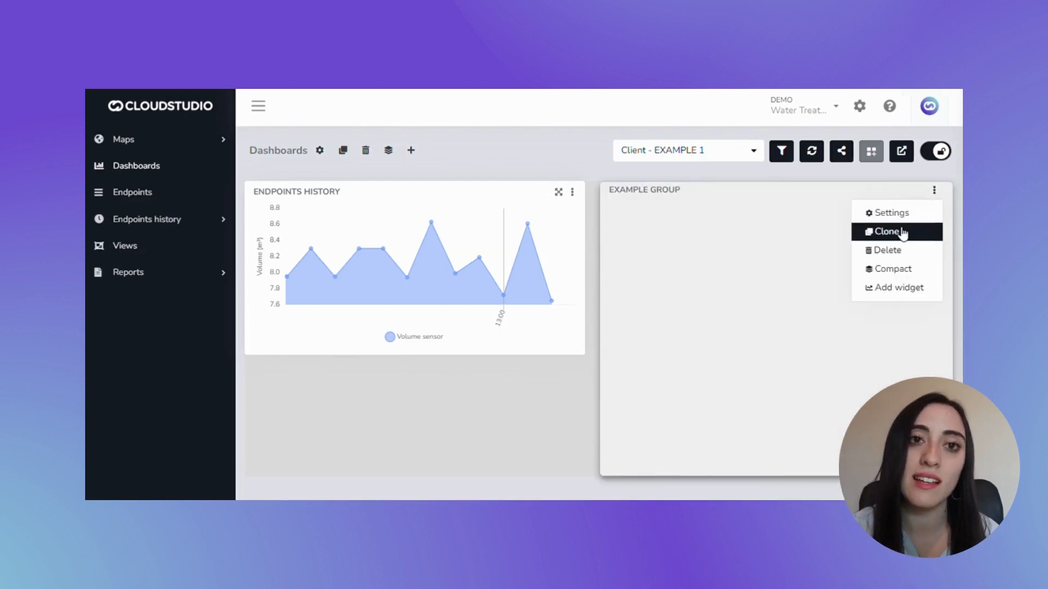
left_click(899, 288)
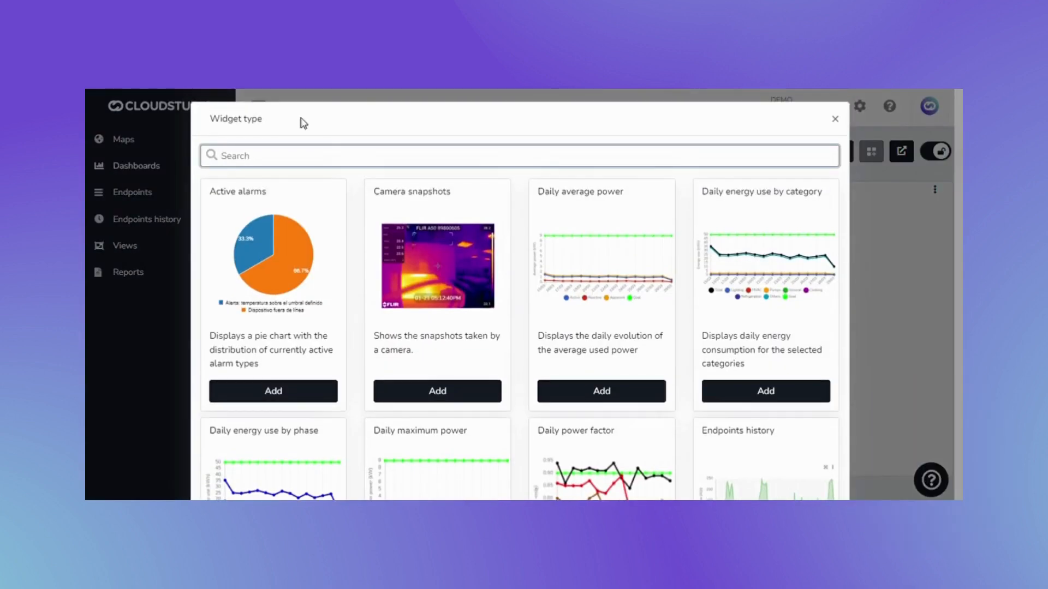
scroll(334, 252, "down", 8)
scroll(334, 253, "down", 15)
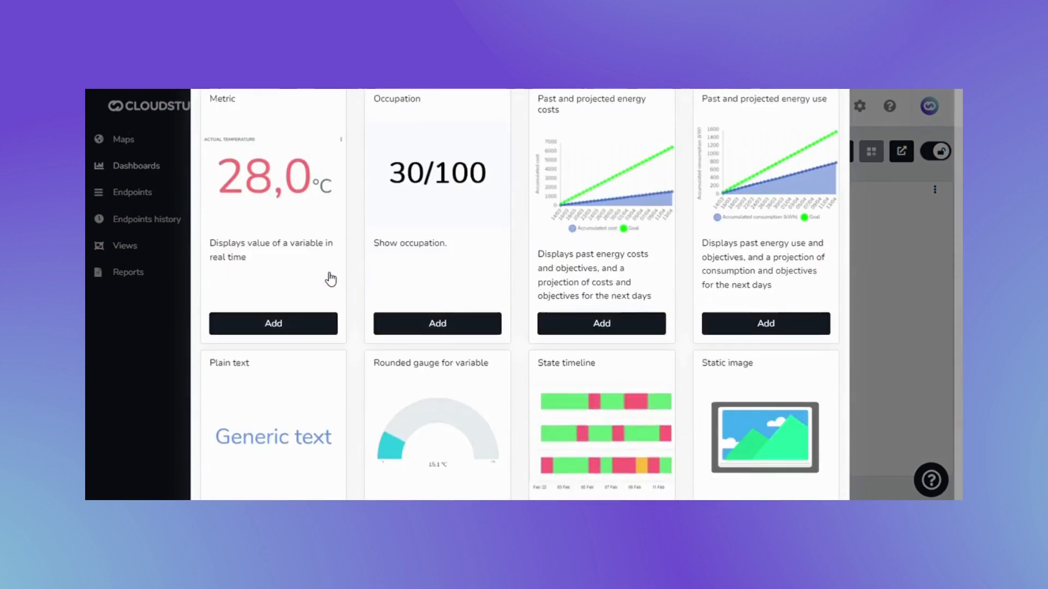
left_click(316, 266)
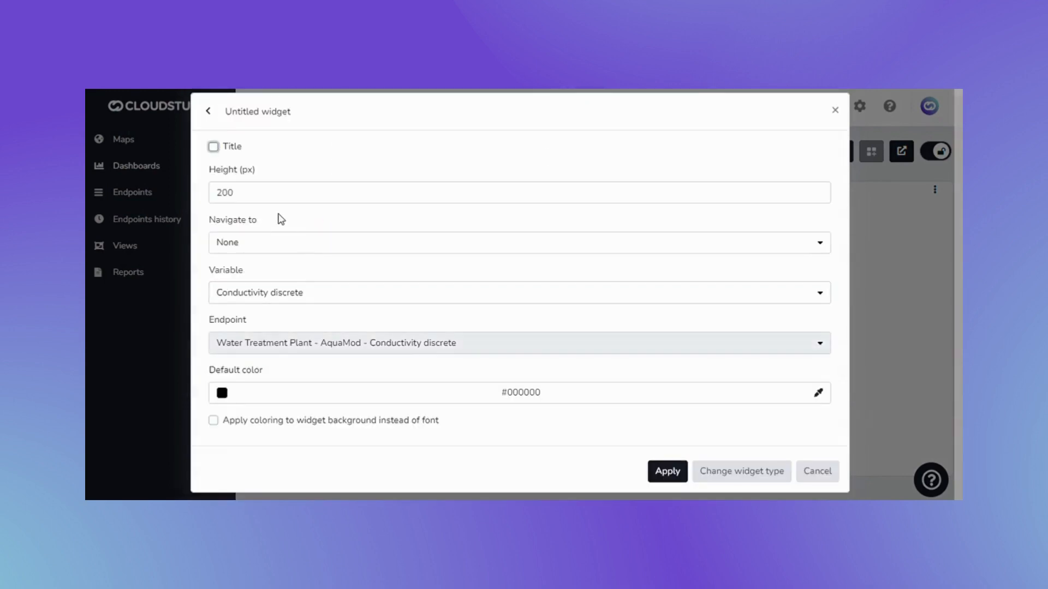
Set the Metric widget's variable to Volume and its default color to the preset turquoise #33cccc
left_click(273, 296)
type("volum")
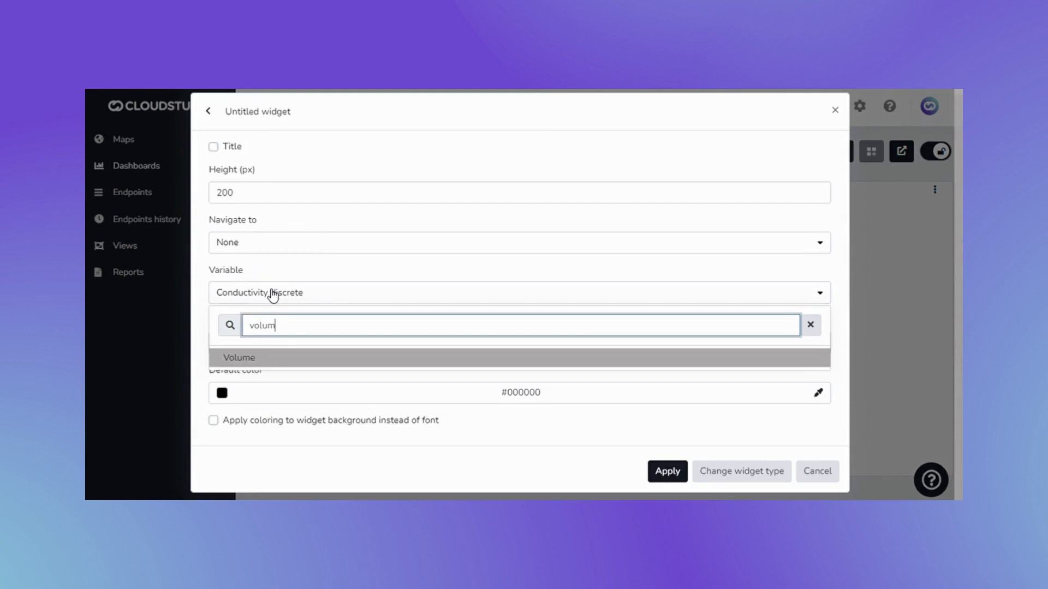
left_click(254, 356)
left_click(229, 399)
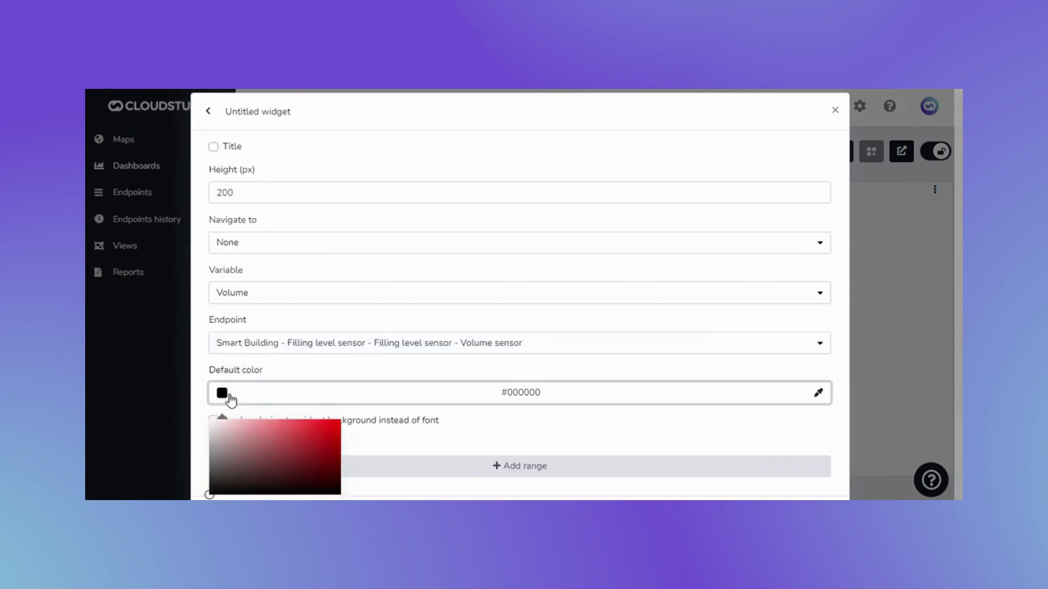
scroll(229, 404, "down", 2)
left_click(224, 482)
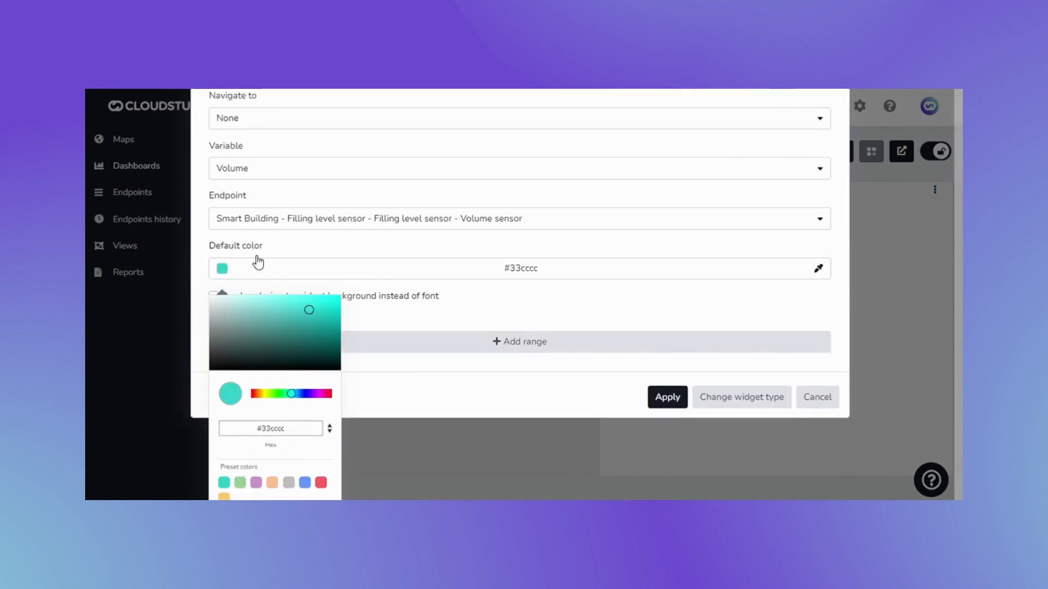
Set the endpoint to Water Treatment Plant - Tank Level - Volume sensor and apply the Metric widget
scroll(273, 239, "up", 1)
left_click(289, 298)
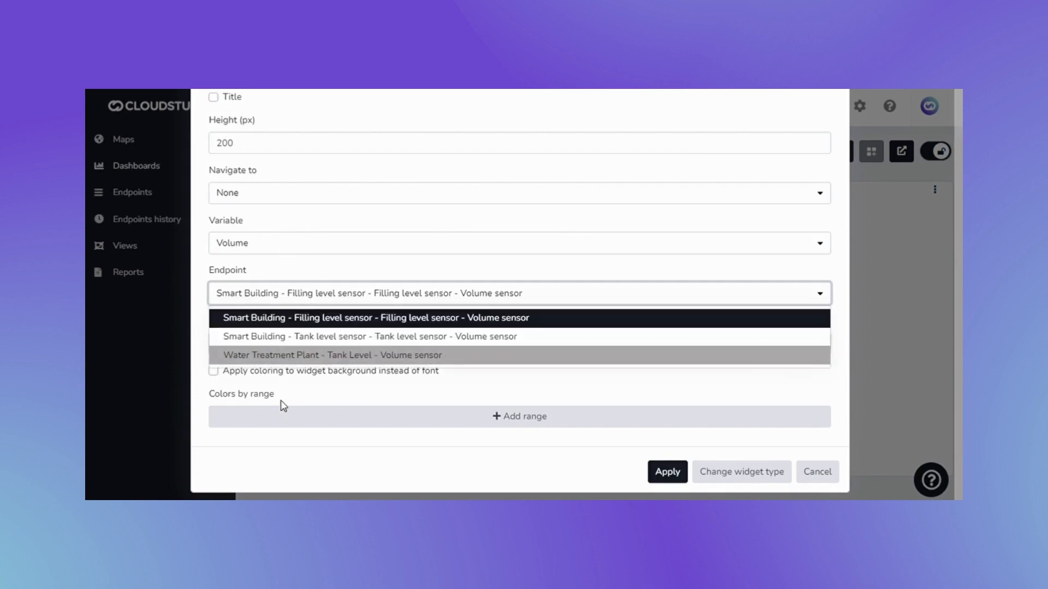
left_click(283, 358)
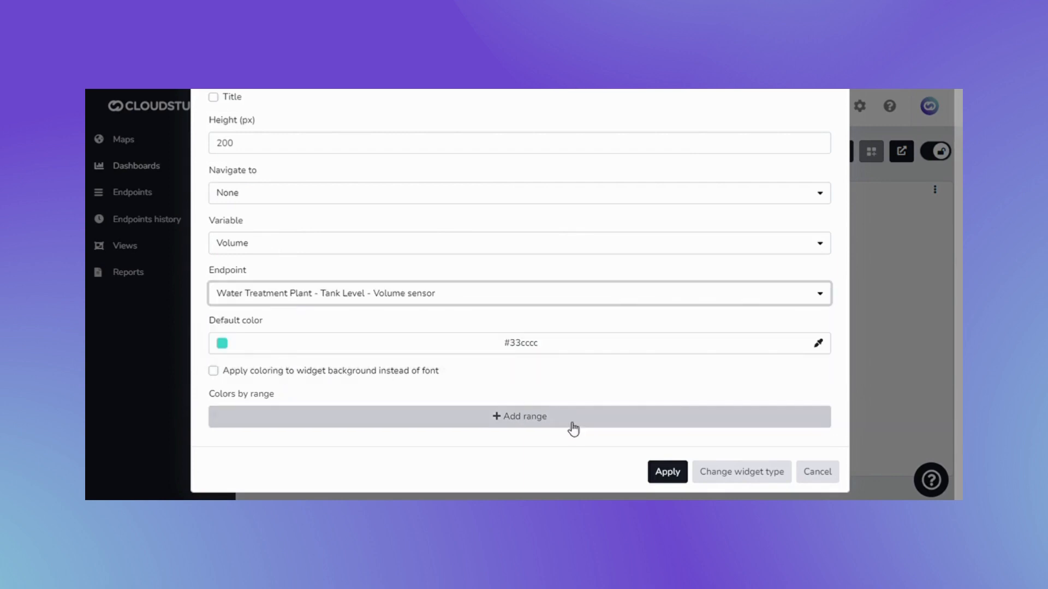
left_click(666, 471)
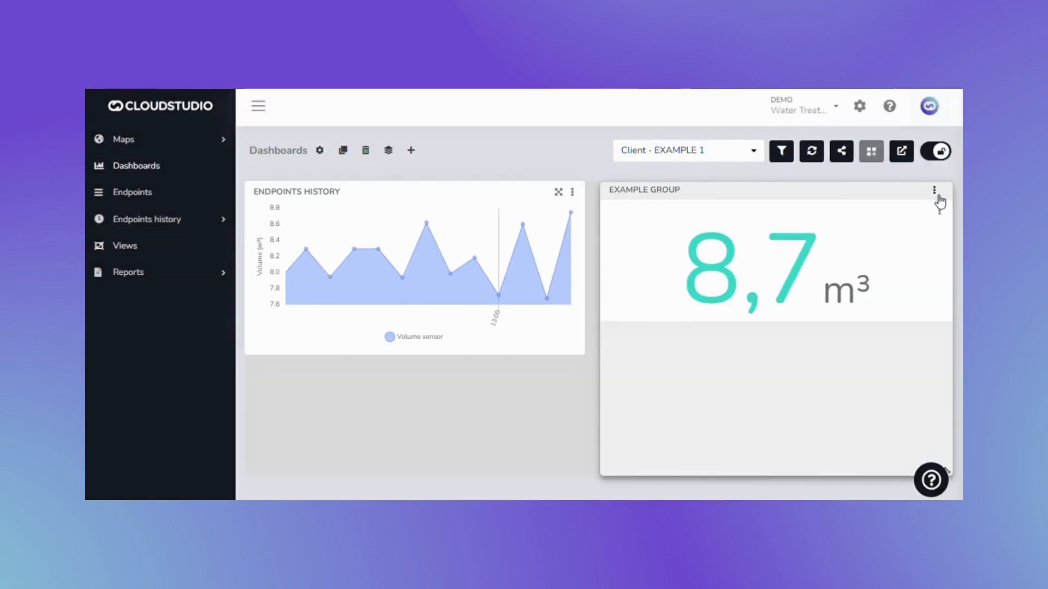
Add a second Metric widget to EXAMPLE GROUP
left_click(937, 196)
left_click(911, 285)
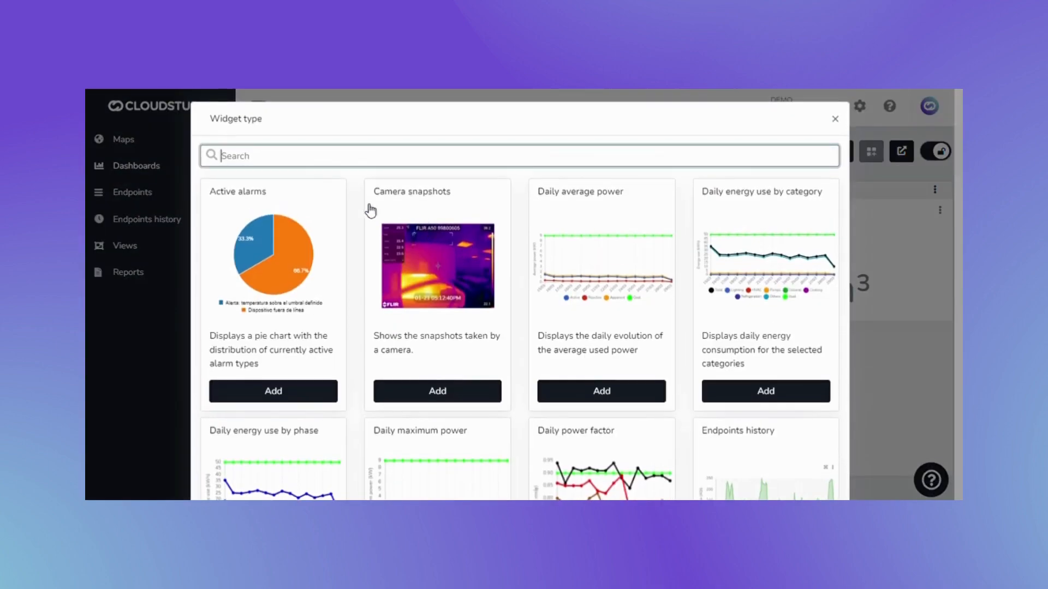
scroll(346, 211, "down", 20)
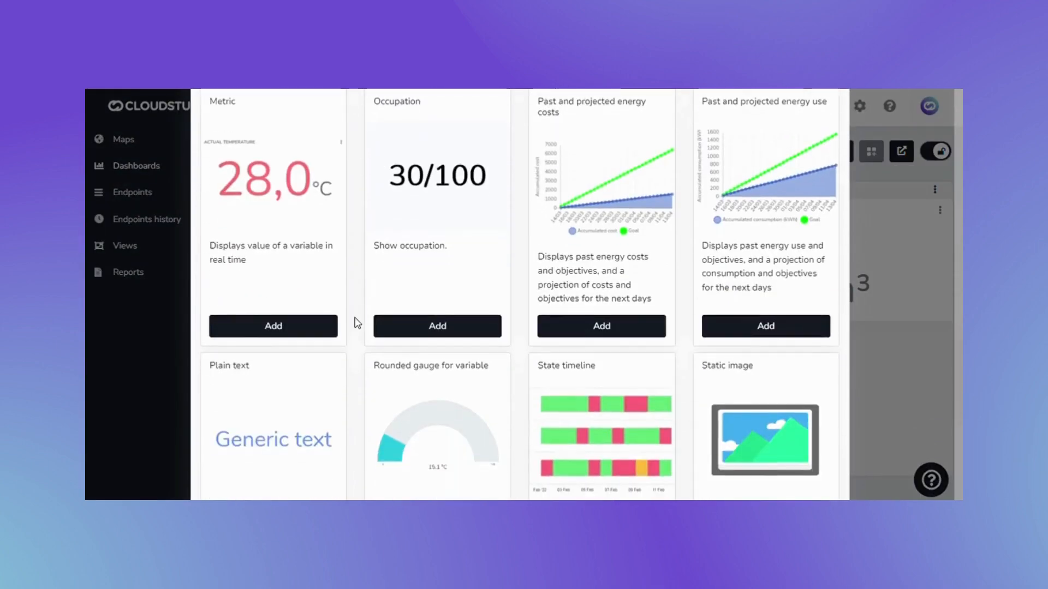
left_click(325, 326)
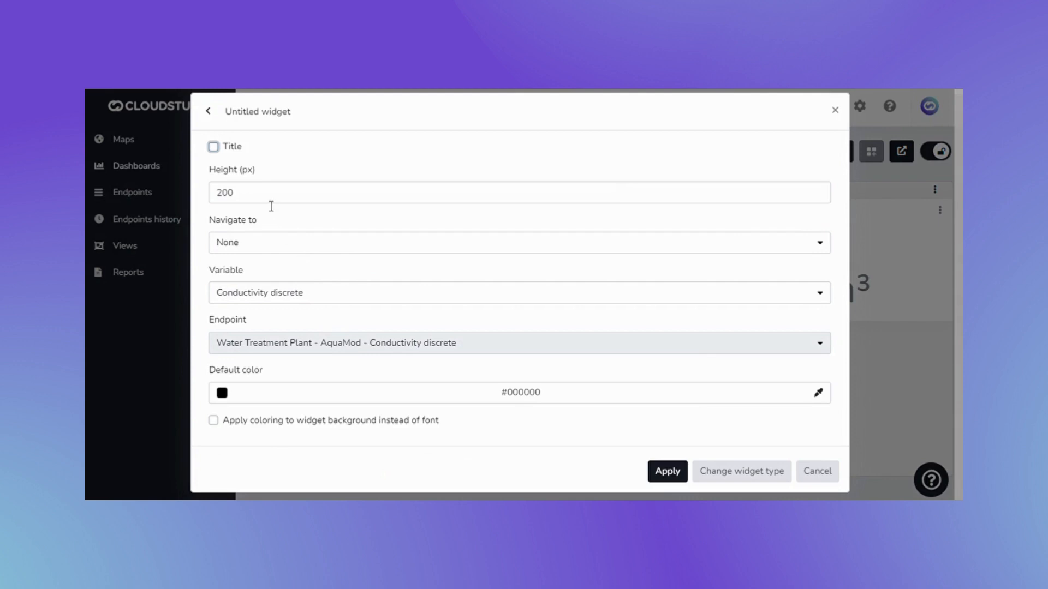
Set the second Metric widget's variable to PH and its default color to the preset purple #cc99cc
left_click(286, 302)
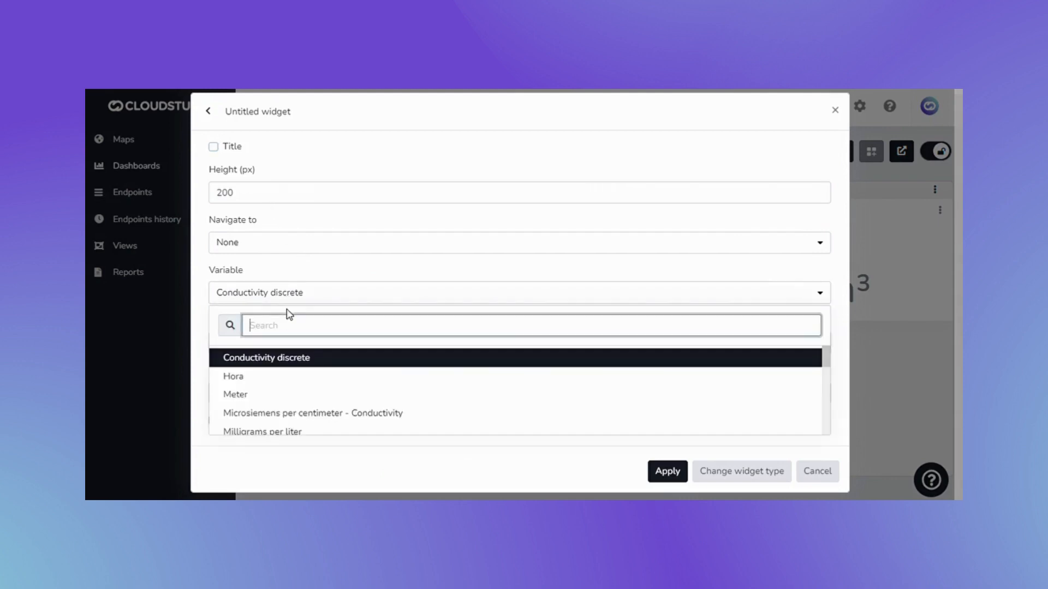
type("ph")
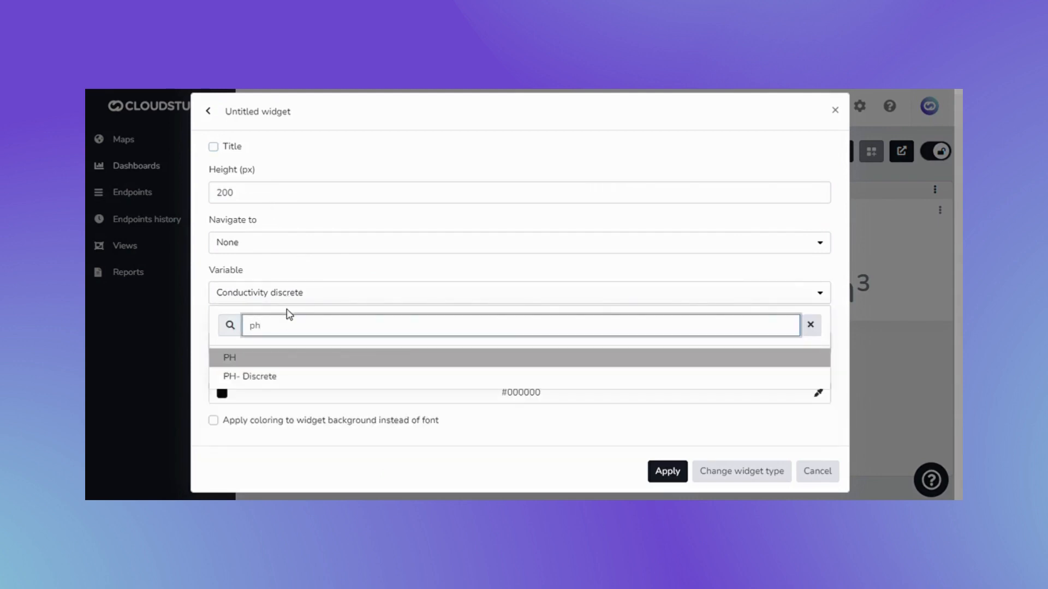
left_click(276, 356)
left_click(225, 395)
scroll(256, 382, "down", 3)
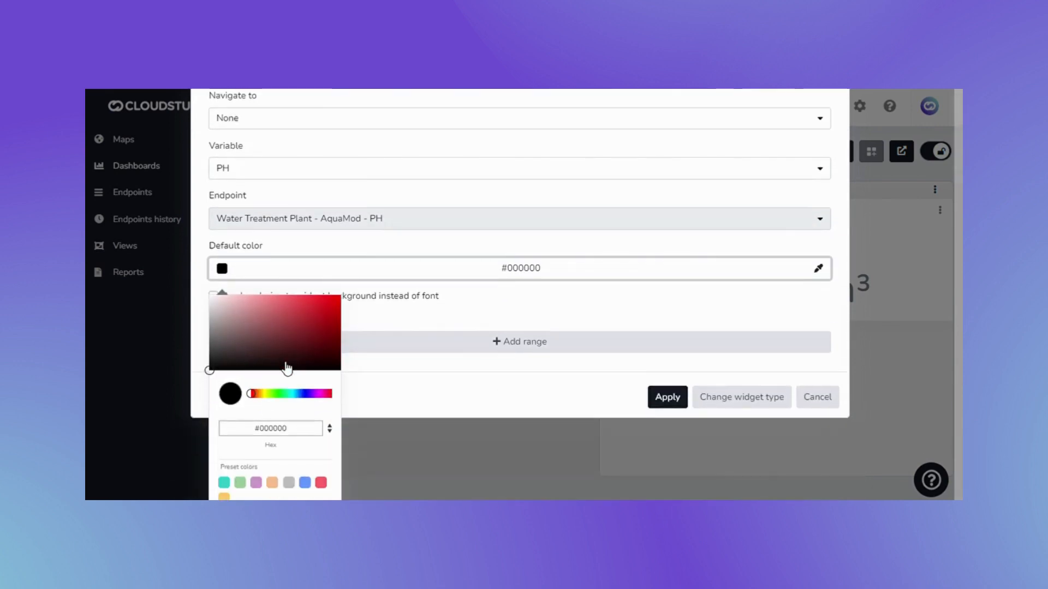
left_click(448, 401)
Apply the PH widget and adjust the height of EXAMPLE GROUP to fit both metrics
left_click(659, 477)
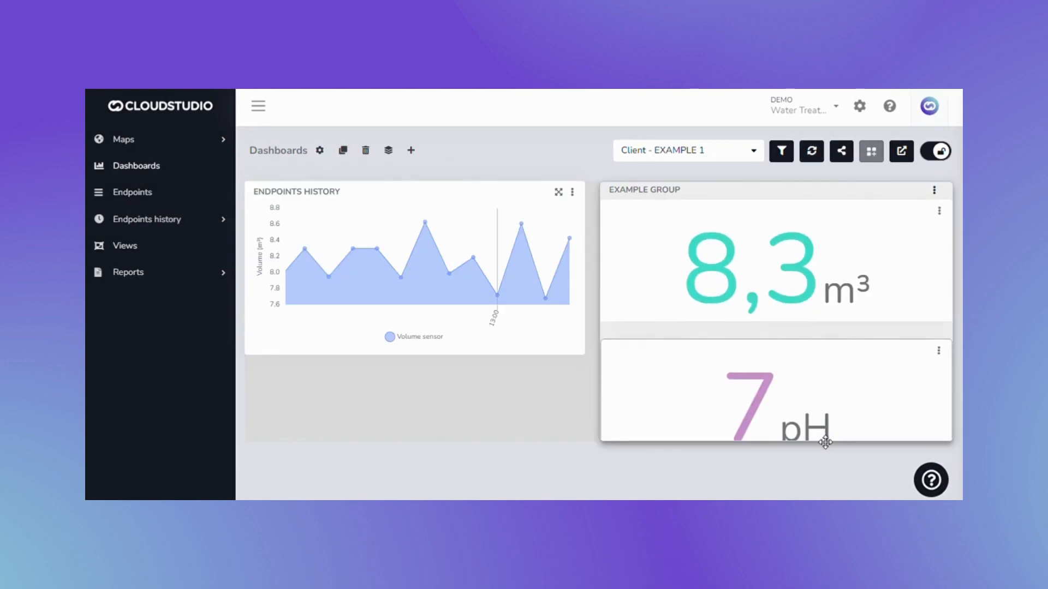
left_click_drag(831, 448, 836, 468)
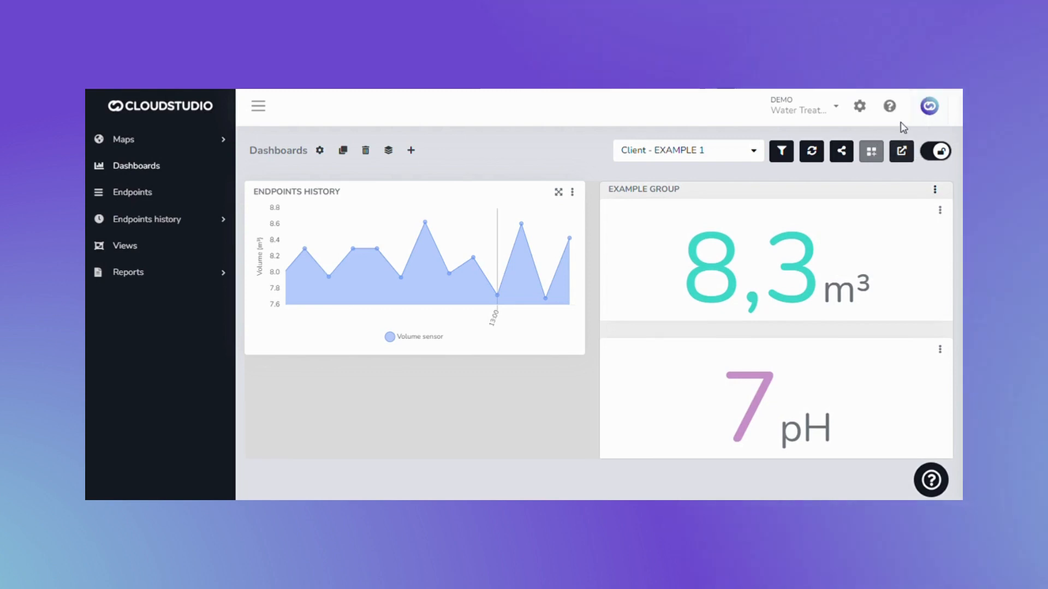